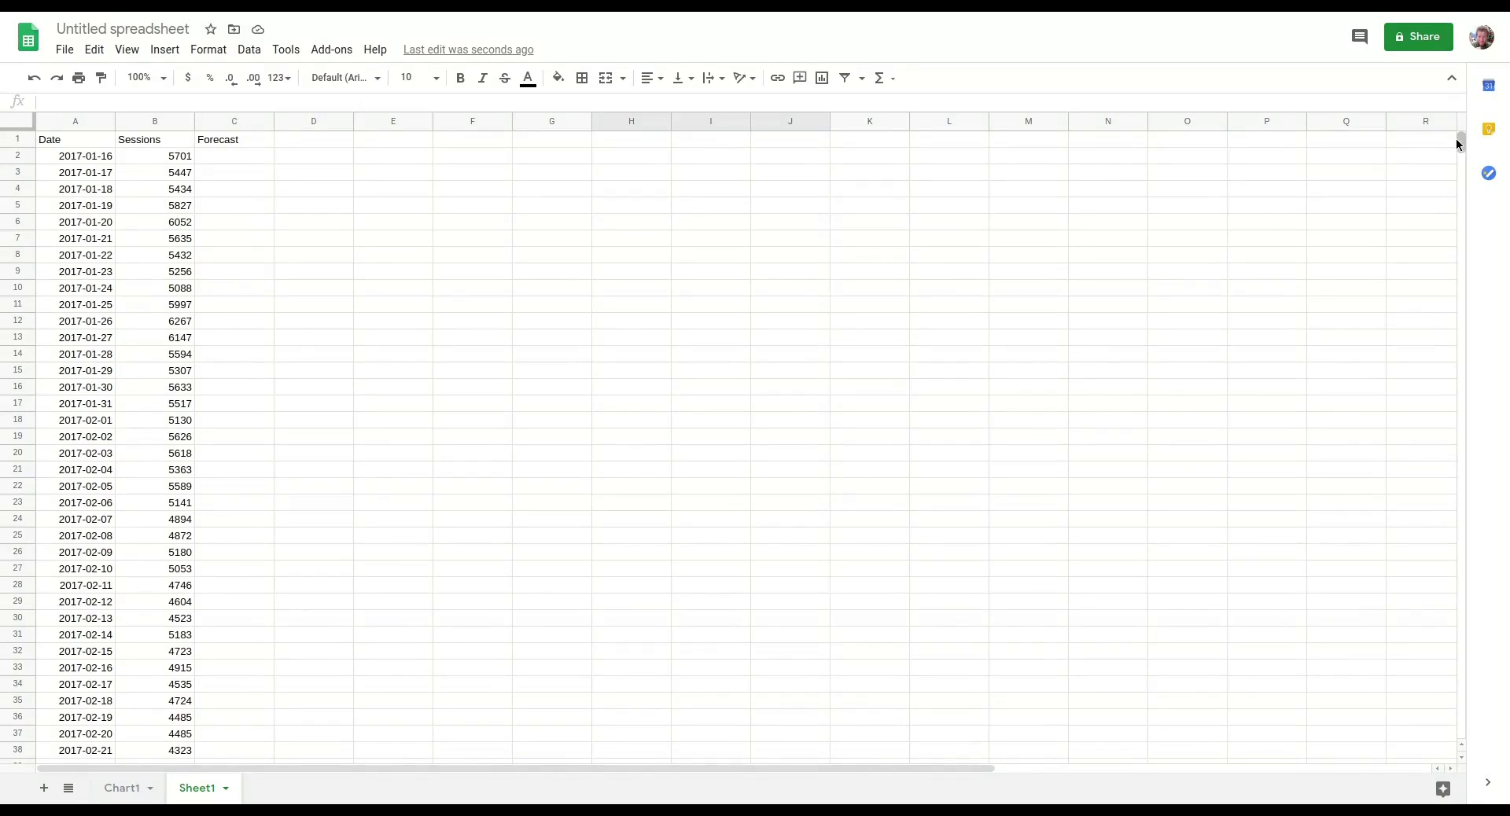
# Inspect the existing forecast formula in cell C1326, on the 2020-09-01 row.
pyautogui.moveTo(1457, 140); pyautogui.dragTo(1392, 572)
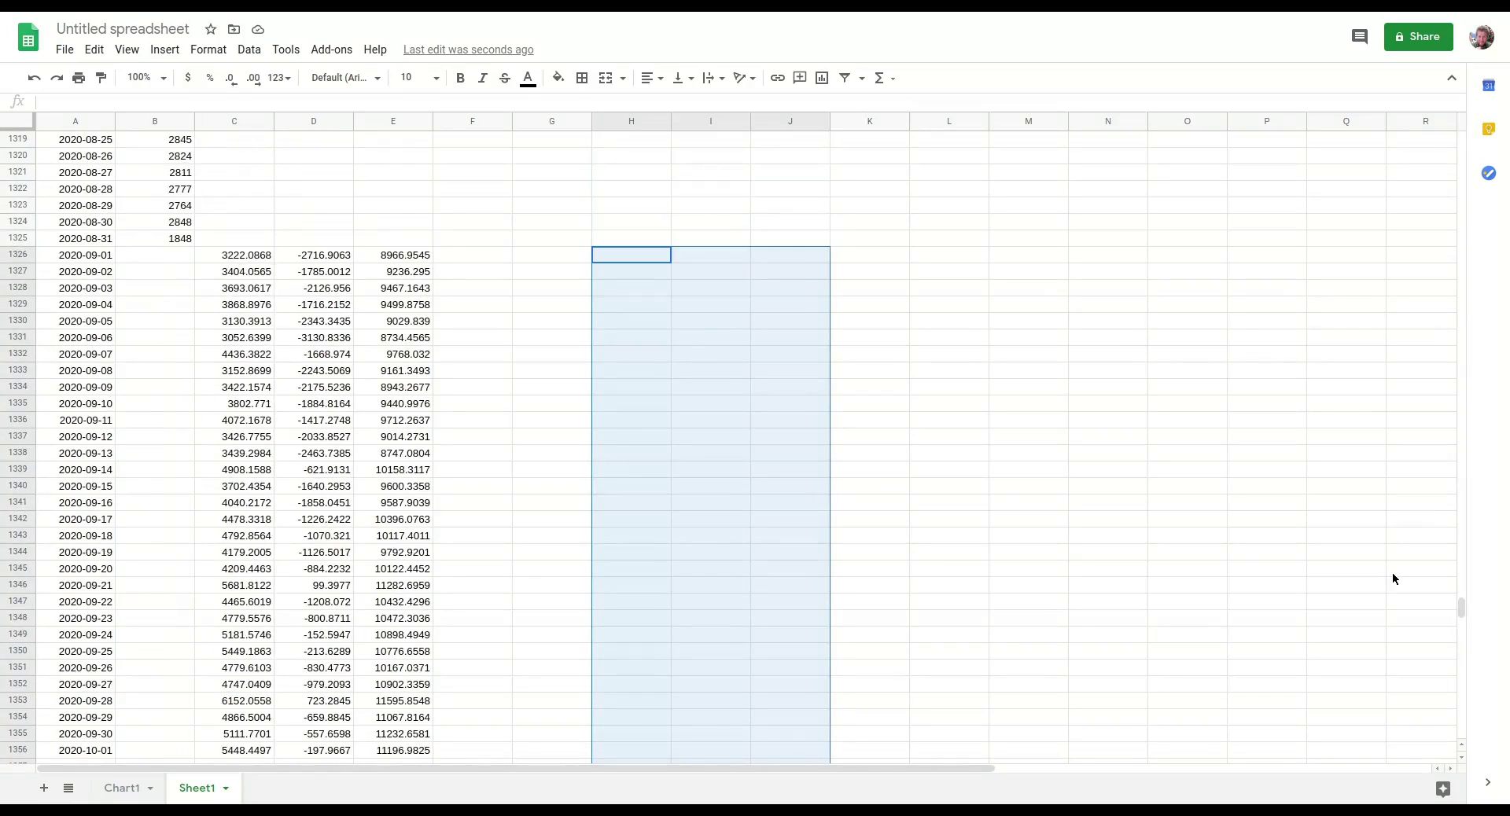
pyautogui.click(711, 337)
pyautogui.click(241, 257)
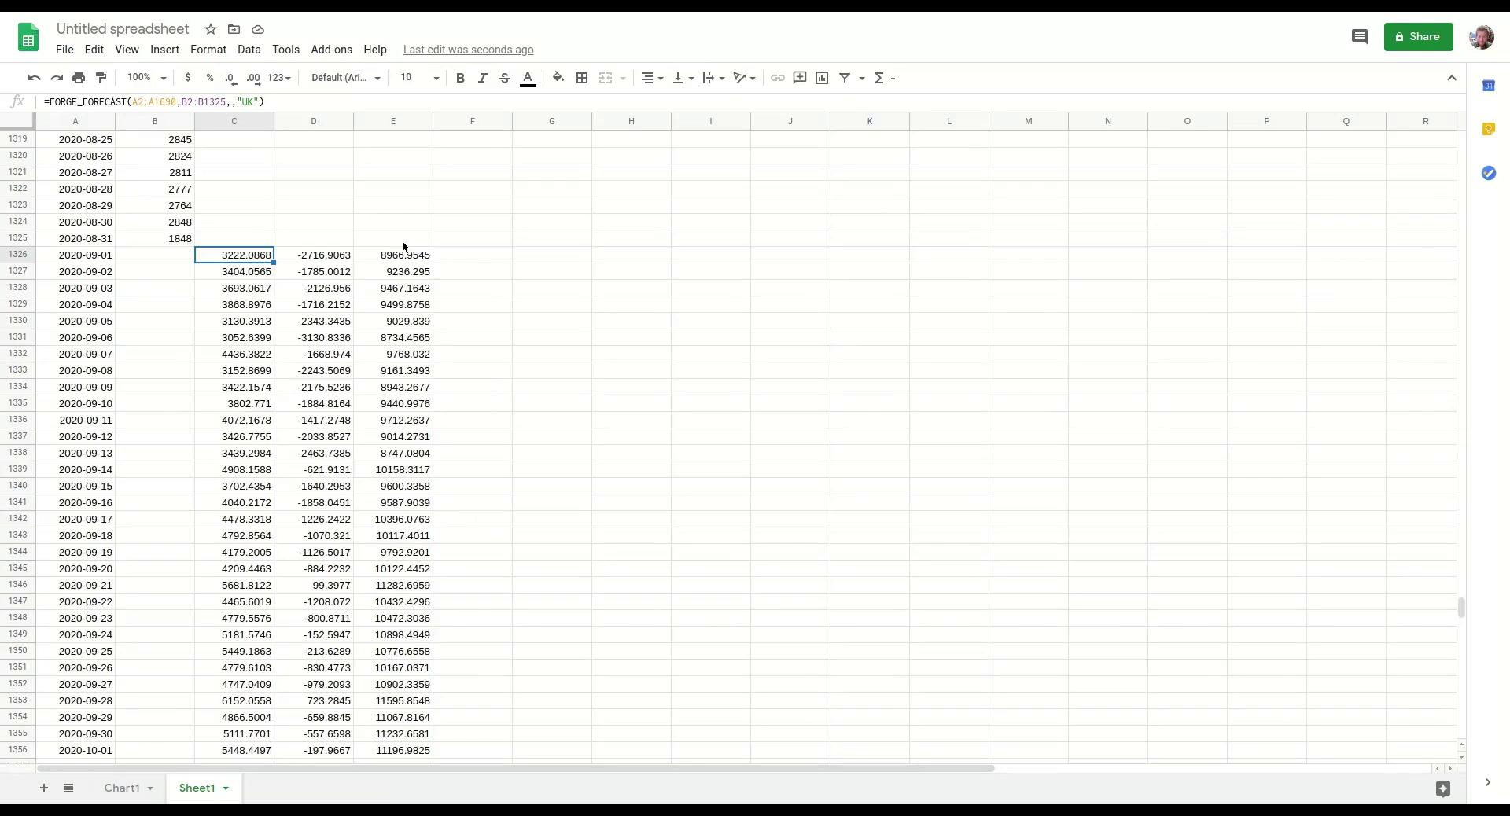
# Open the Forecast Forge add-on's sidebar.
pyautogui.click(331, 49)
pyautogui.moveTo(377, 117)
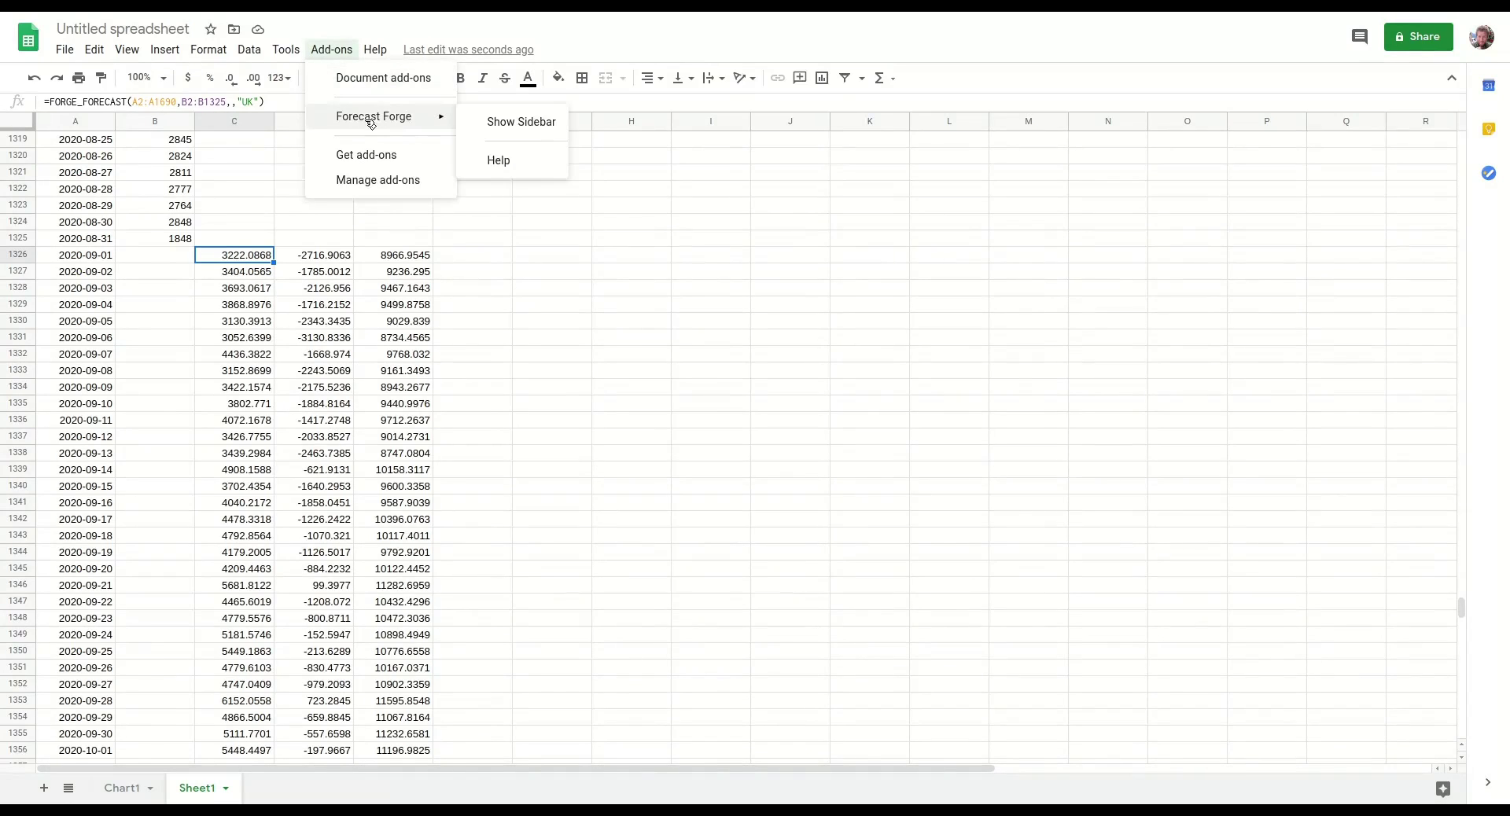
pyautogui.click(520, 118)
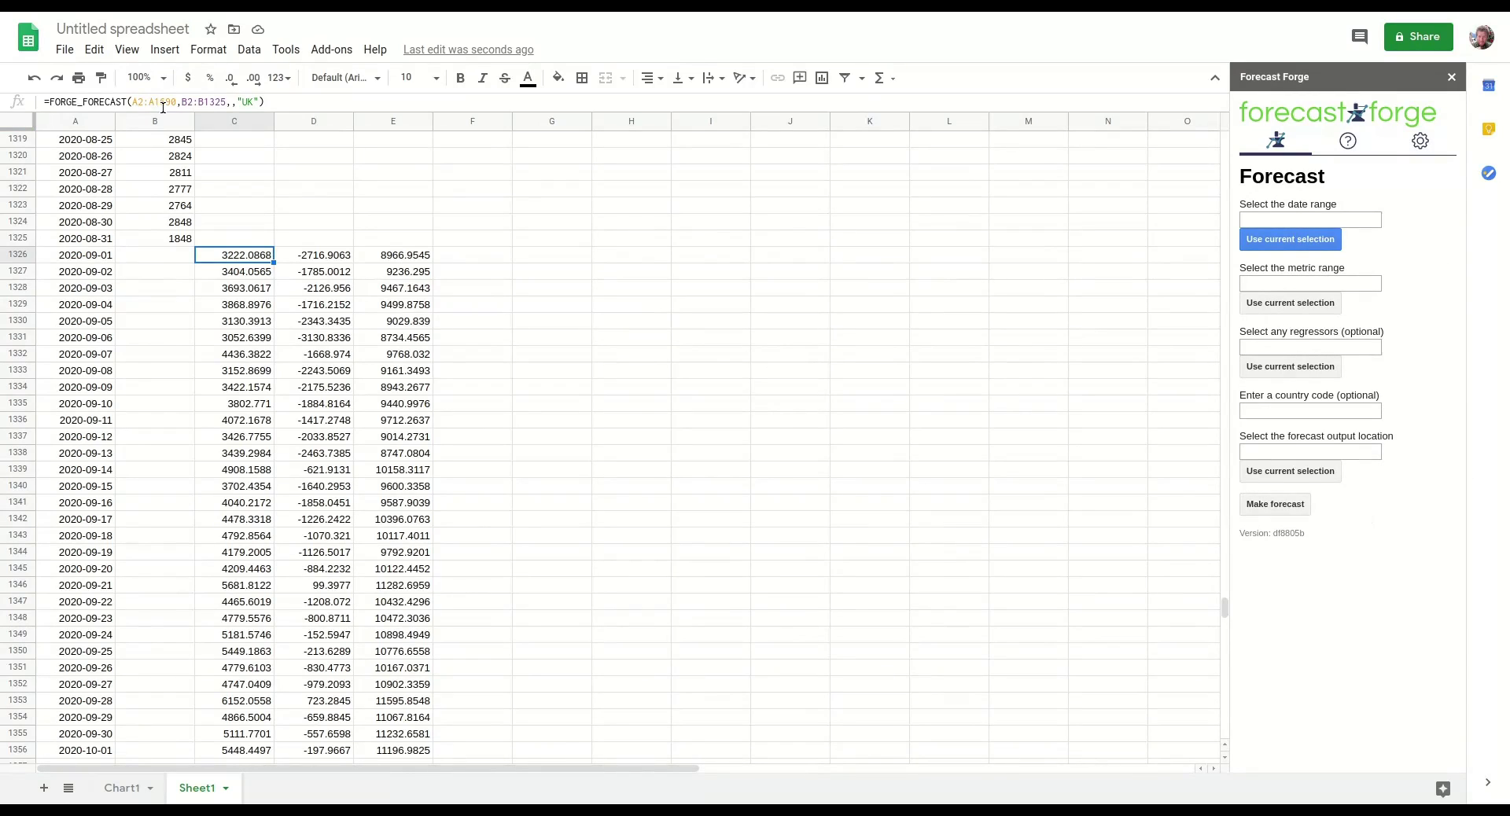
# Set the forecast's date range to A2:A1690 and its metric range to B2:B1325.
pyautogui.click(1286, 221)
pyautogui.write('A2:')
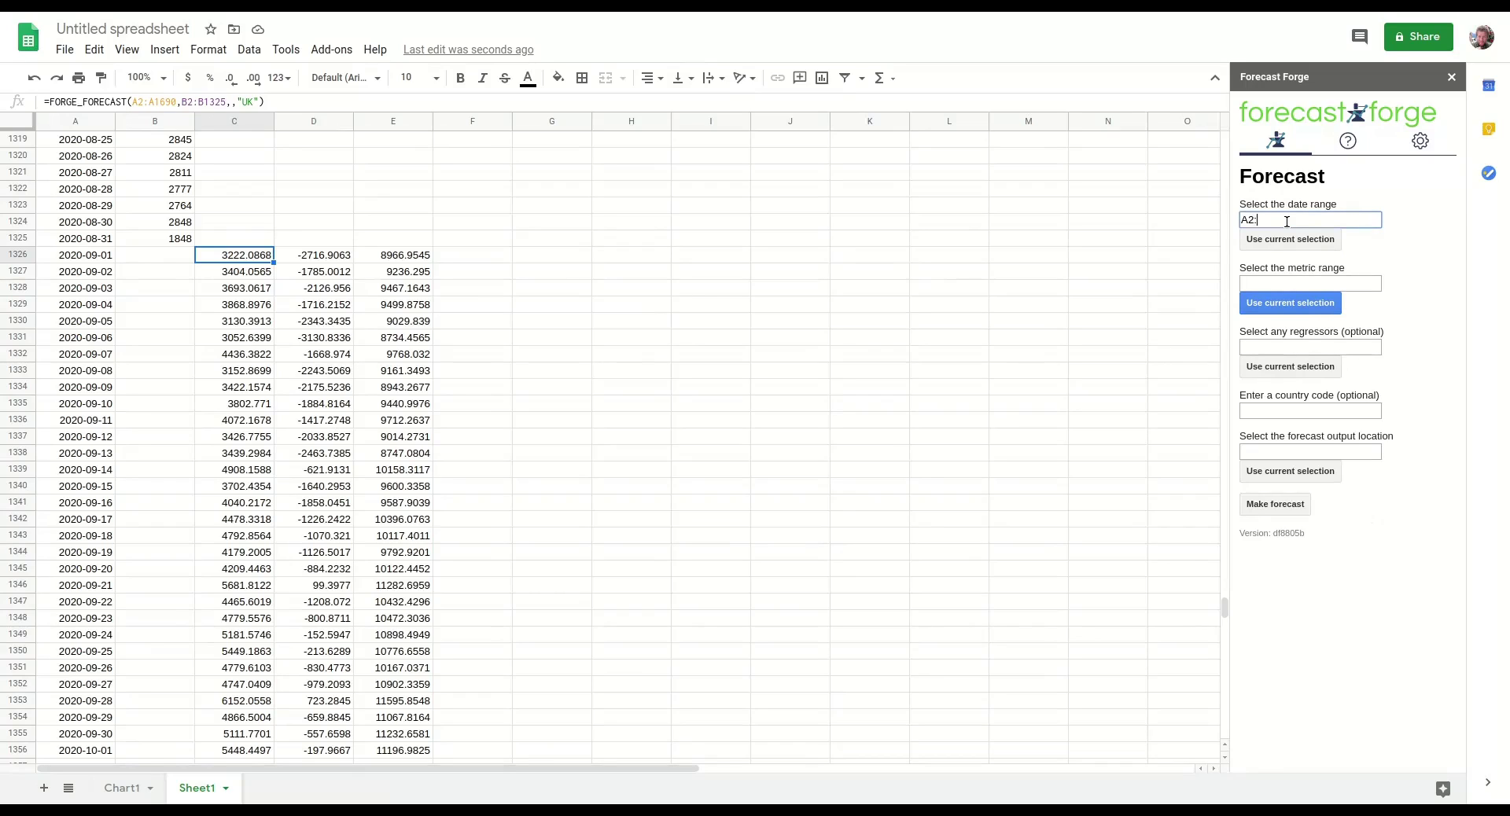
pyautogui.write('A1690')
pyautogui.press('Tab')
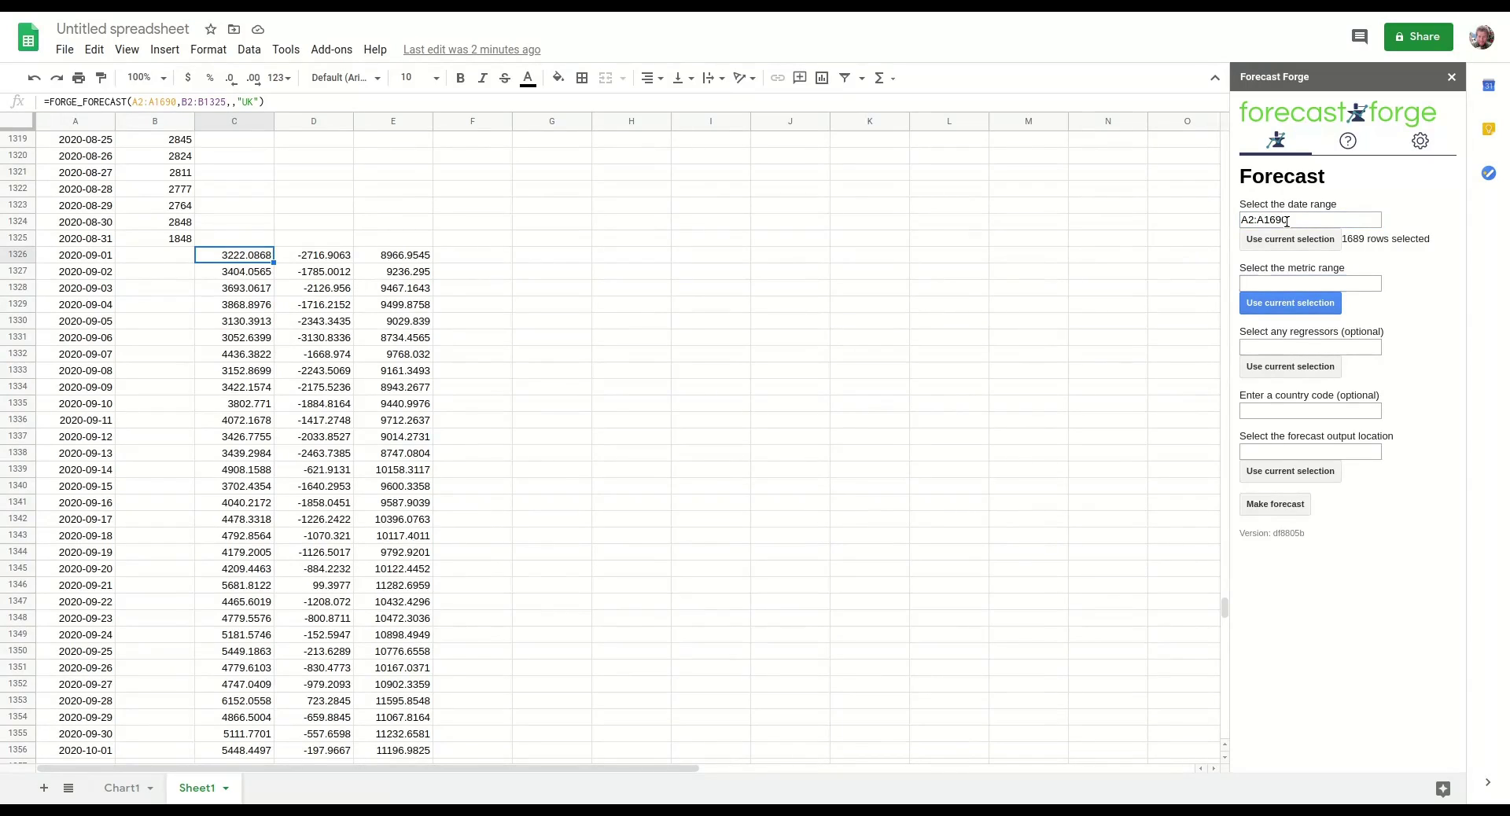
pyautogui.write('B2:')
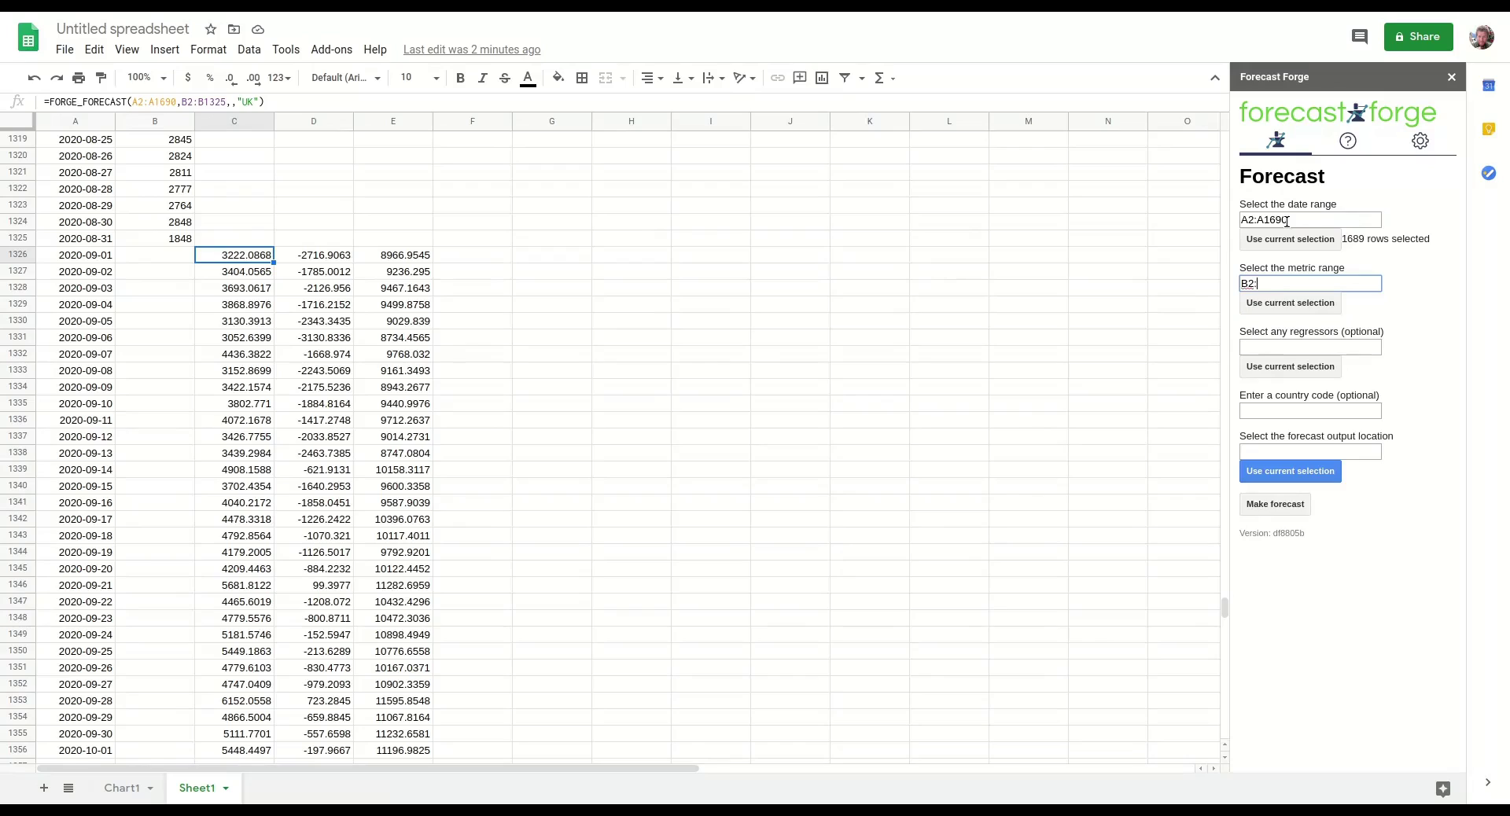
pyautogui.write('B1325')
pyautogui.press('Tab')
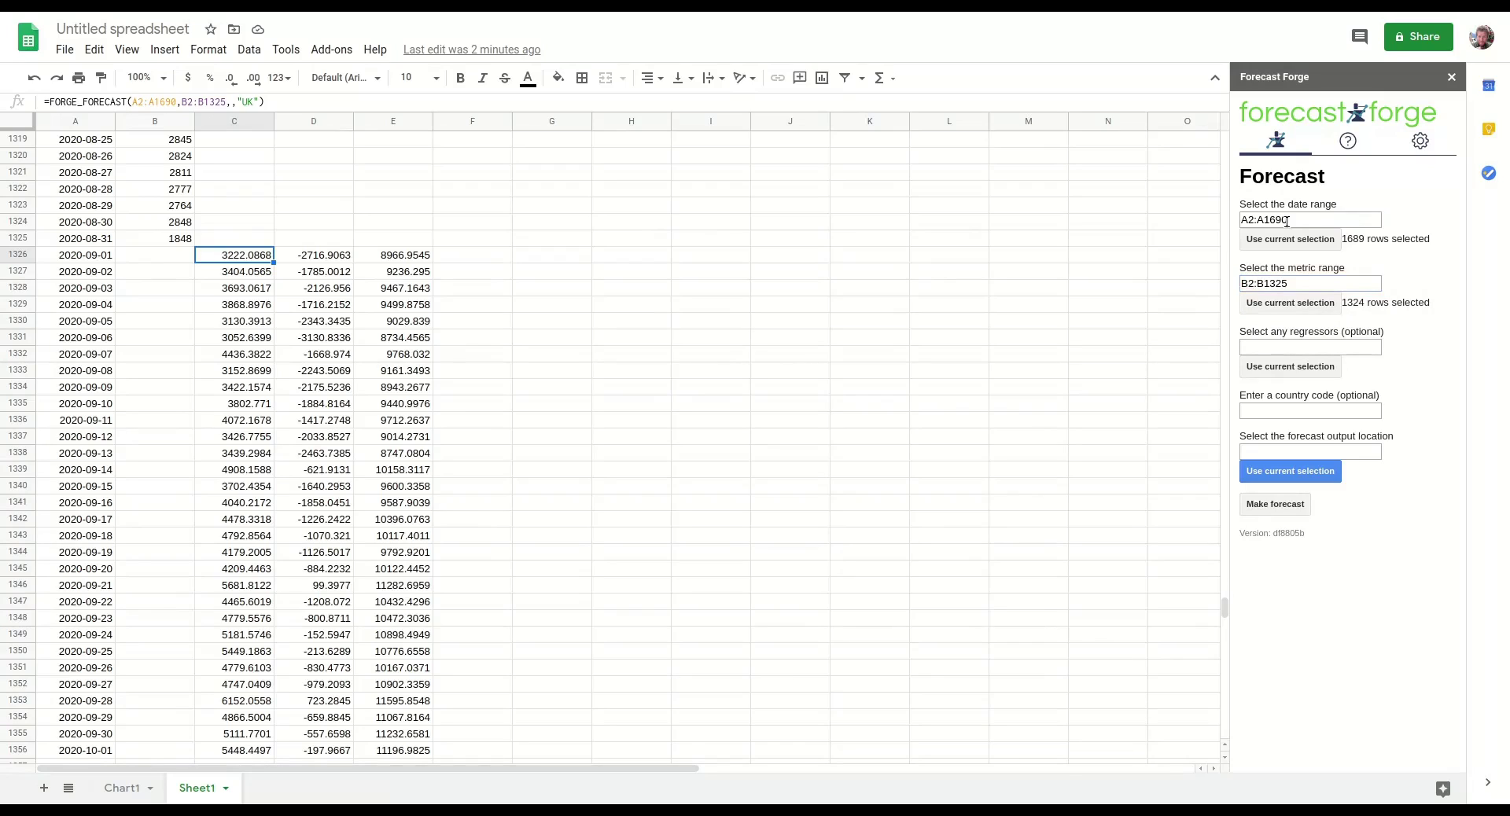
# Enter country code UK, use cell H1326 as the output location, and make the forecast.
pyautogui.press('Tab')
pyautogui.press('Tab')
pyautogui.write('UK')
pyautogui.click(632, 258)
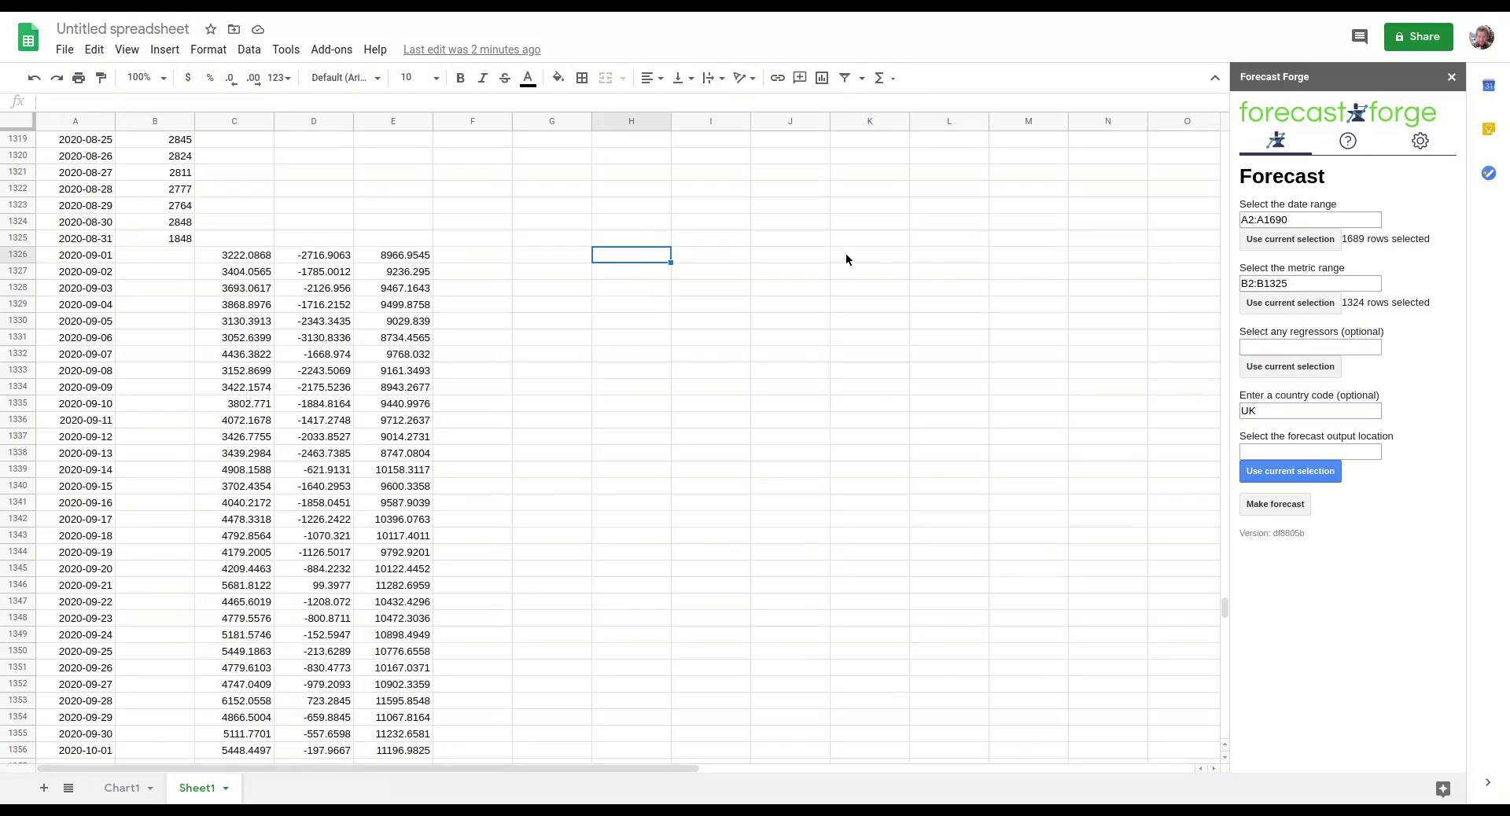
pyautogui.click(1297, 476)
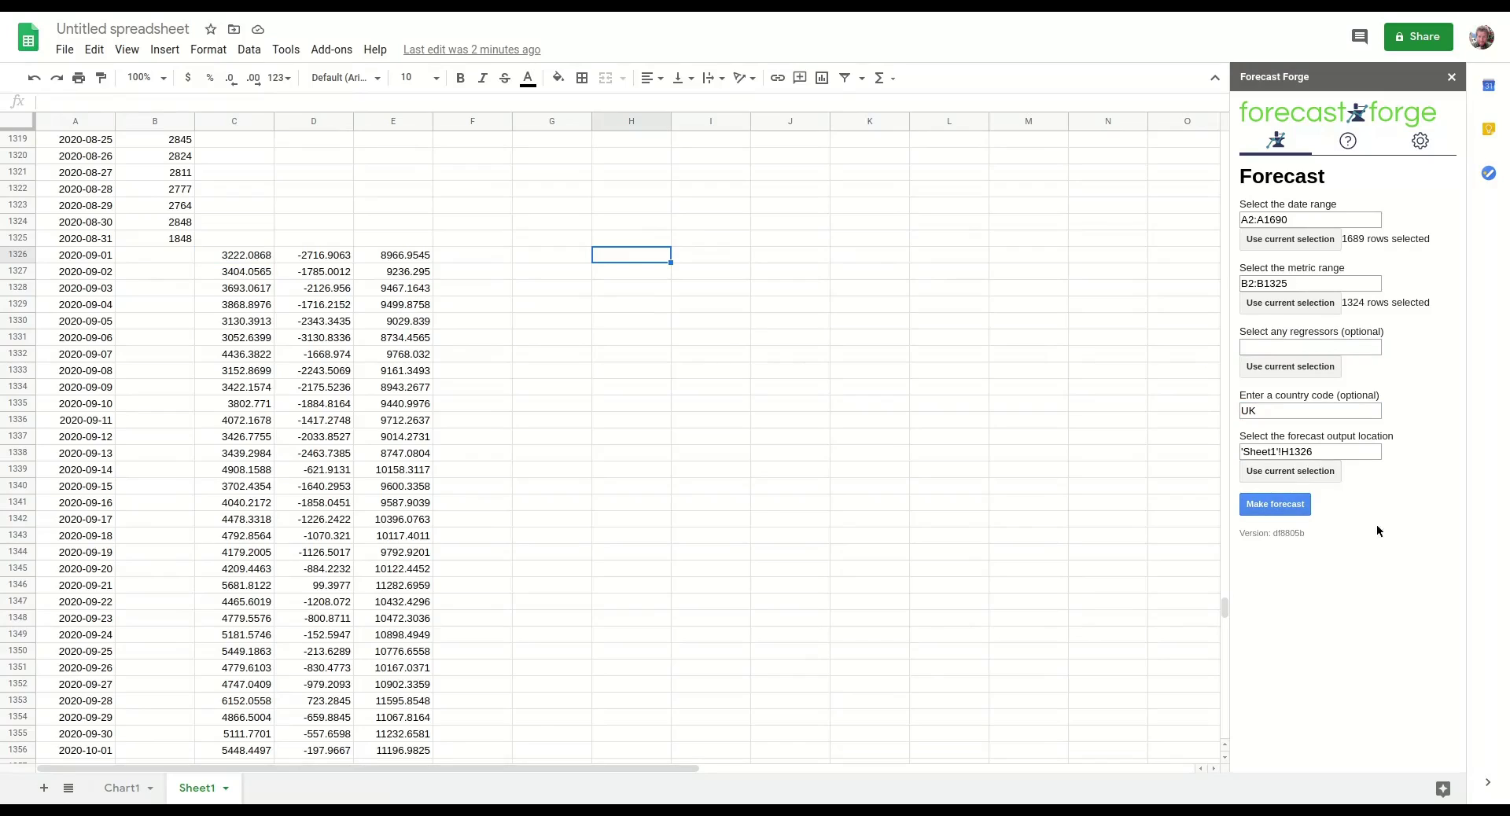
pyautogui.click(1279, 508)
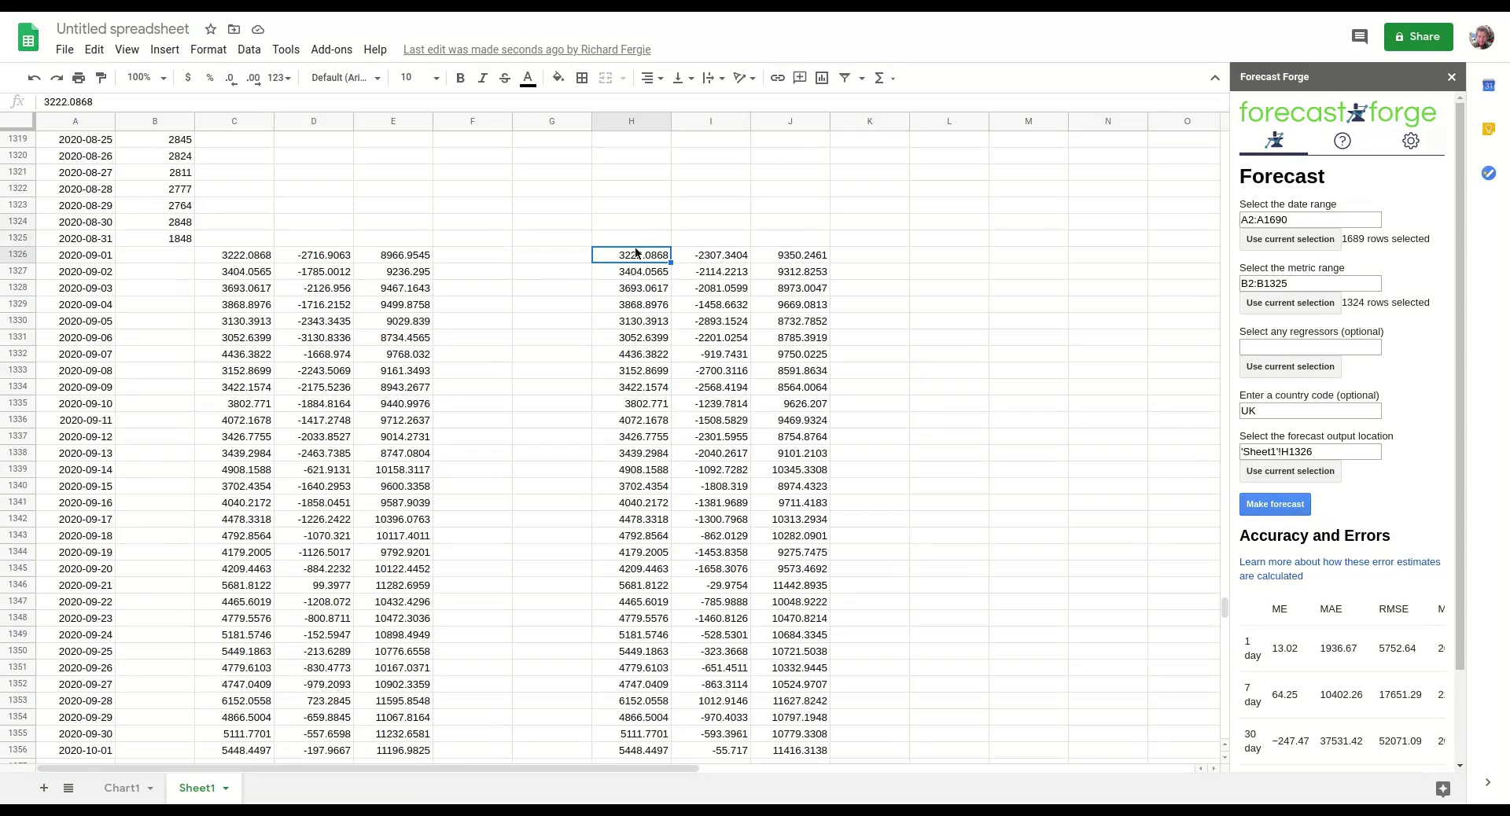
# Compare the new forecast in columns H to J with the formula-based forecast in columns C to E, including the first lower bounds.
pyautogui.moveTo(633, 222); pyautogui.dragTo(633, 487)
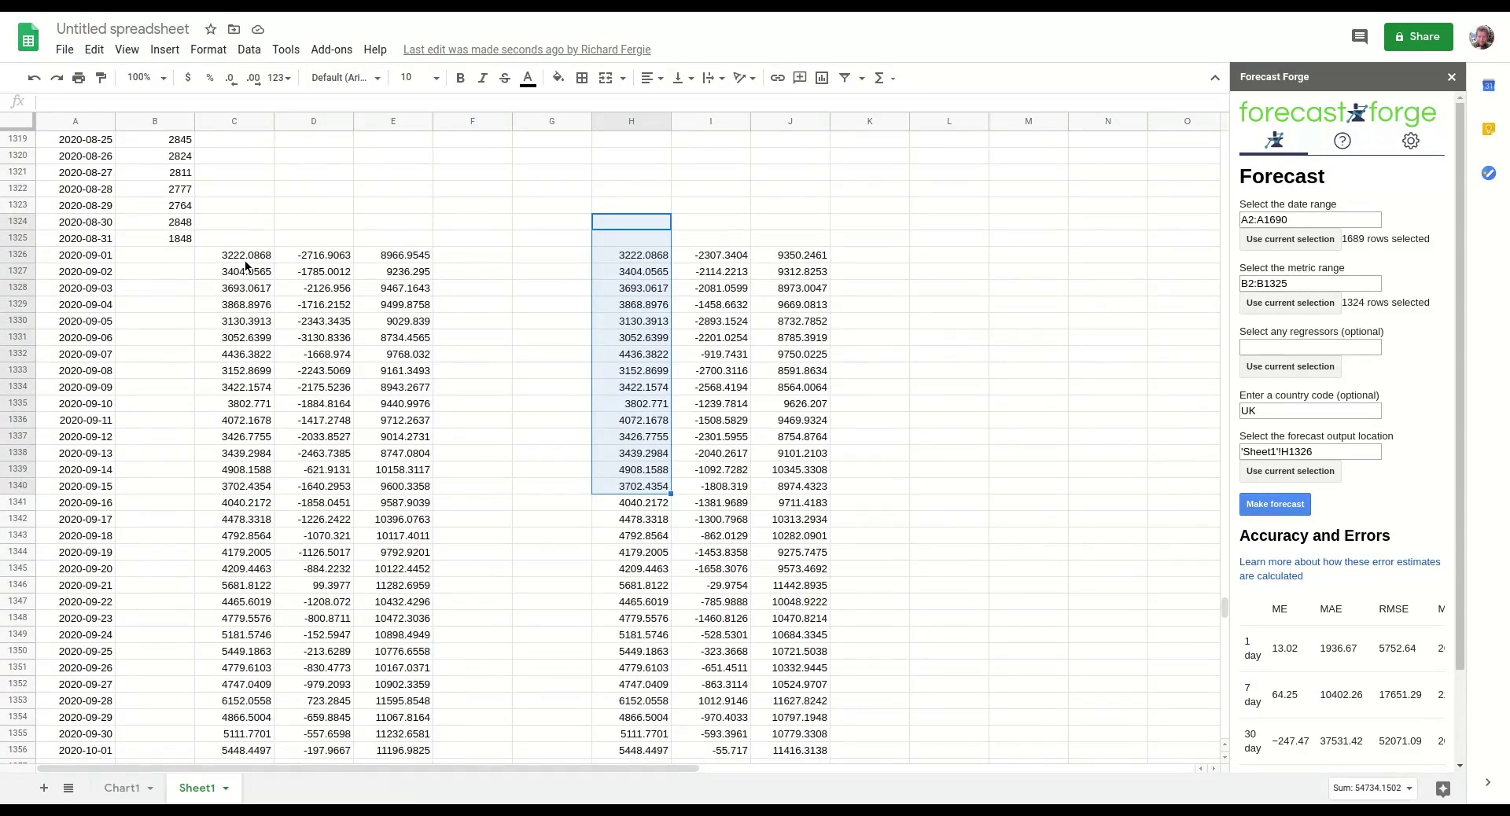
pyautogui.click(304, 262)
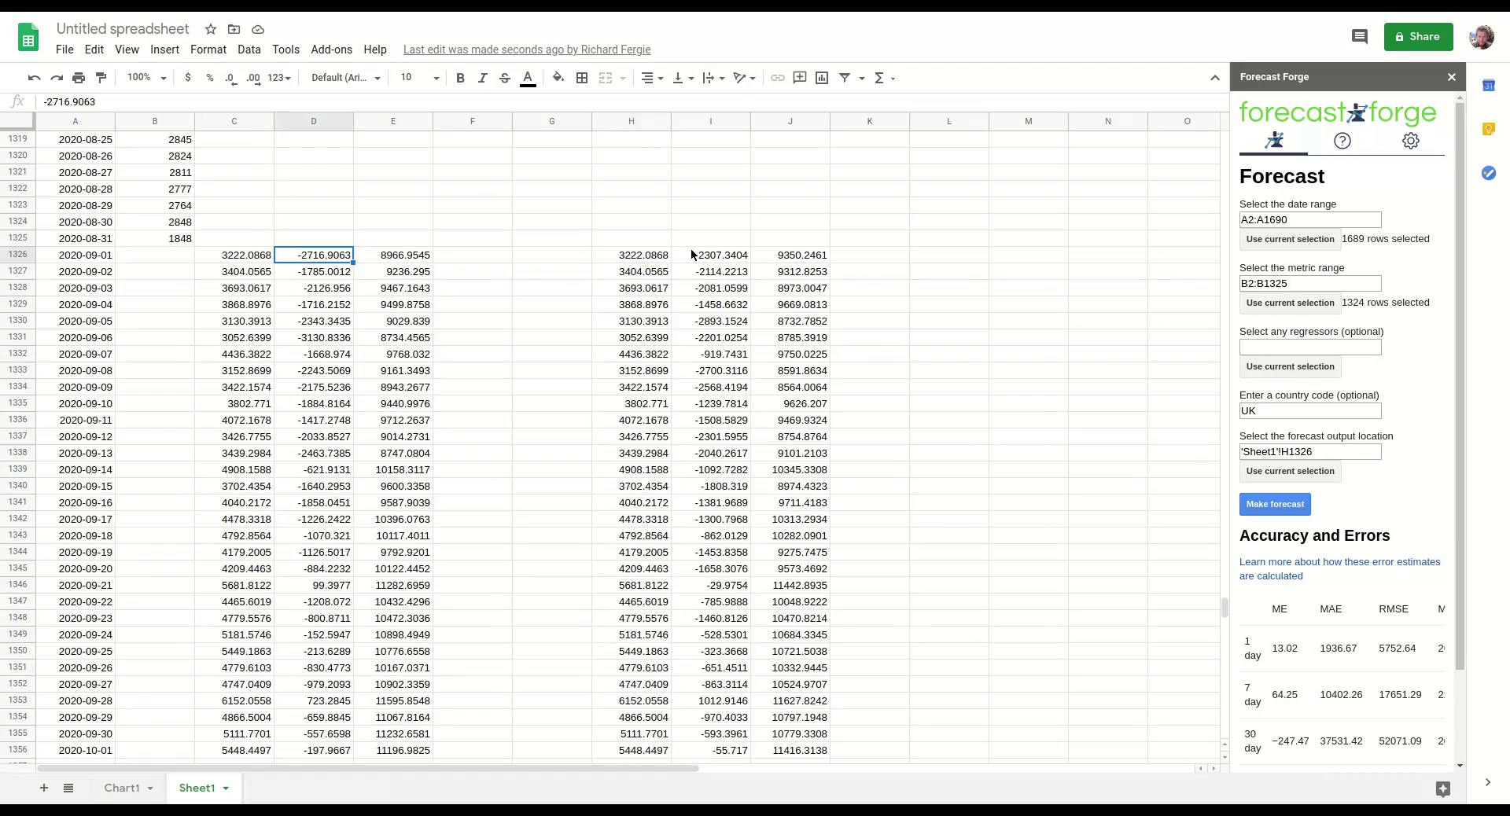
pyautogui.click(718, 256)
pyautogui.click(326, 257)
pyautogui.moveTo(224, 239); pyautogui.dragTo(445, 325)
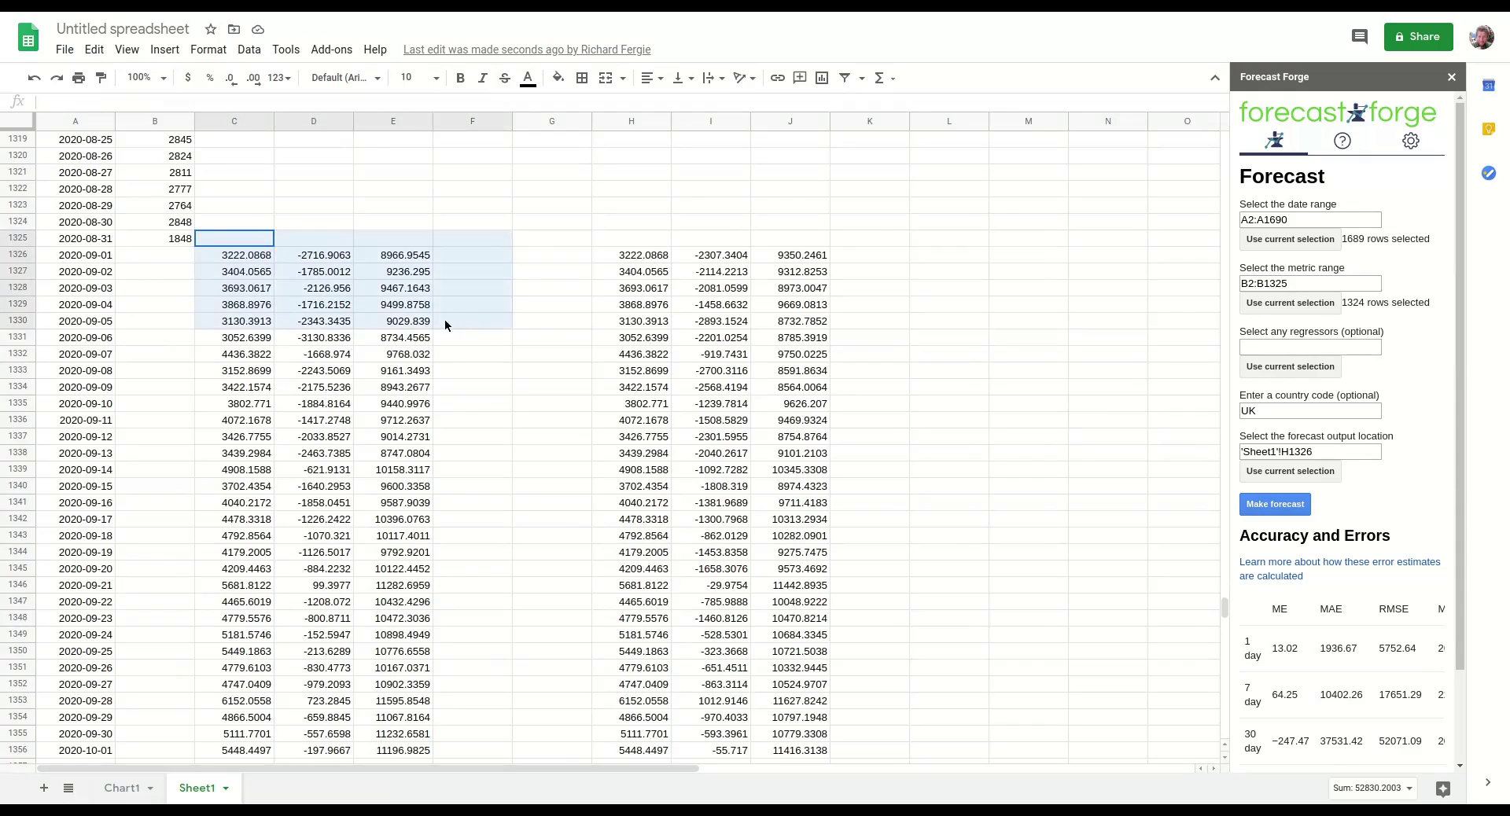
pyautogui.click(469, 312)
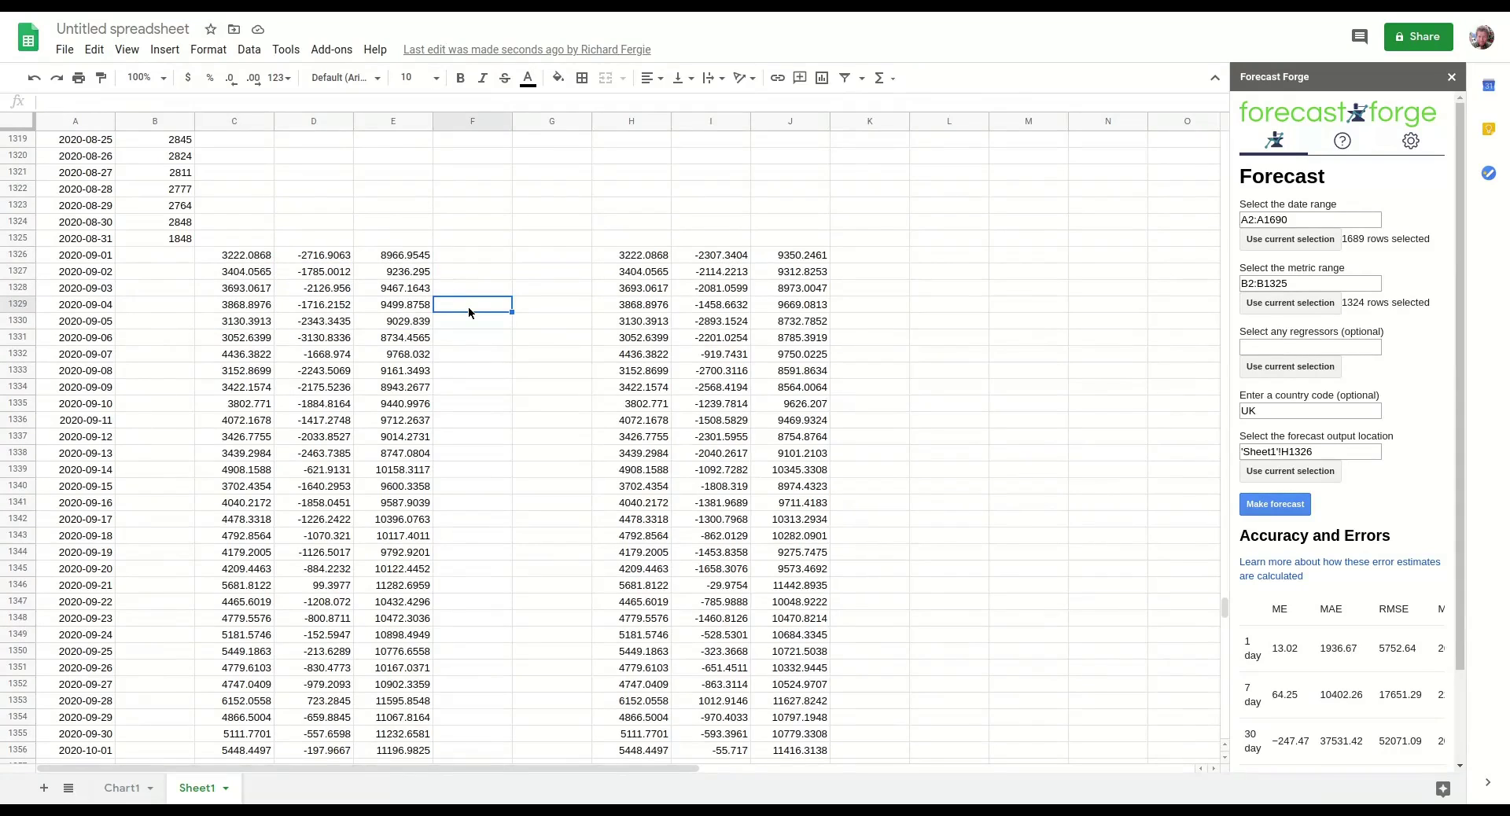
pyautogui.click(342, 257)
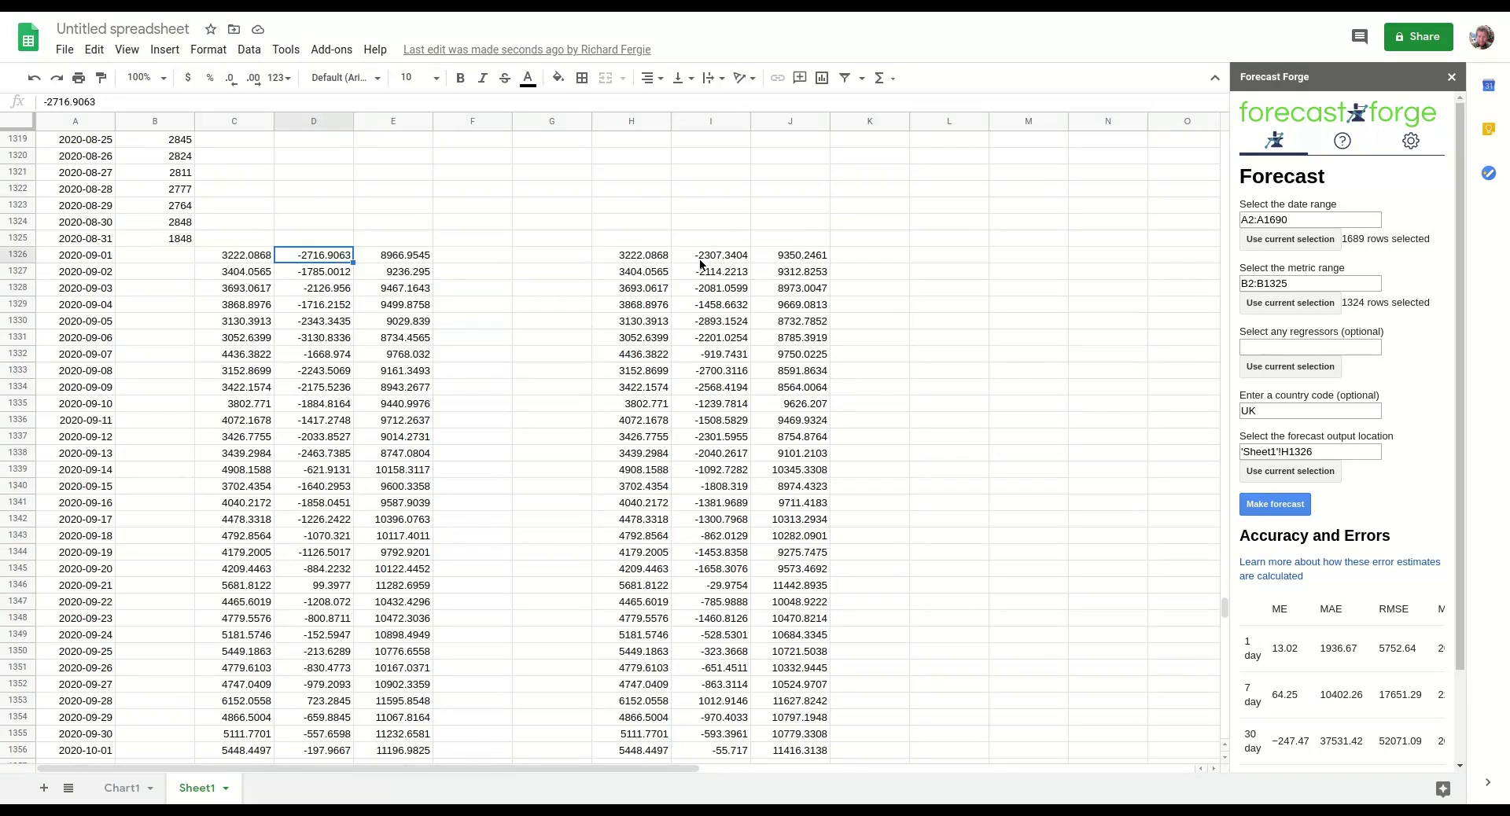
pyautogui.click(702, 257)
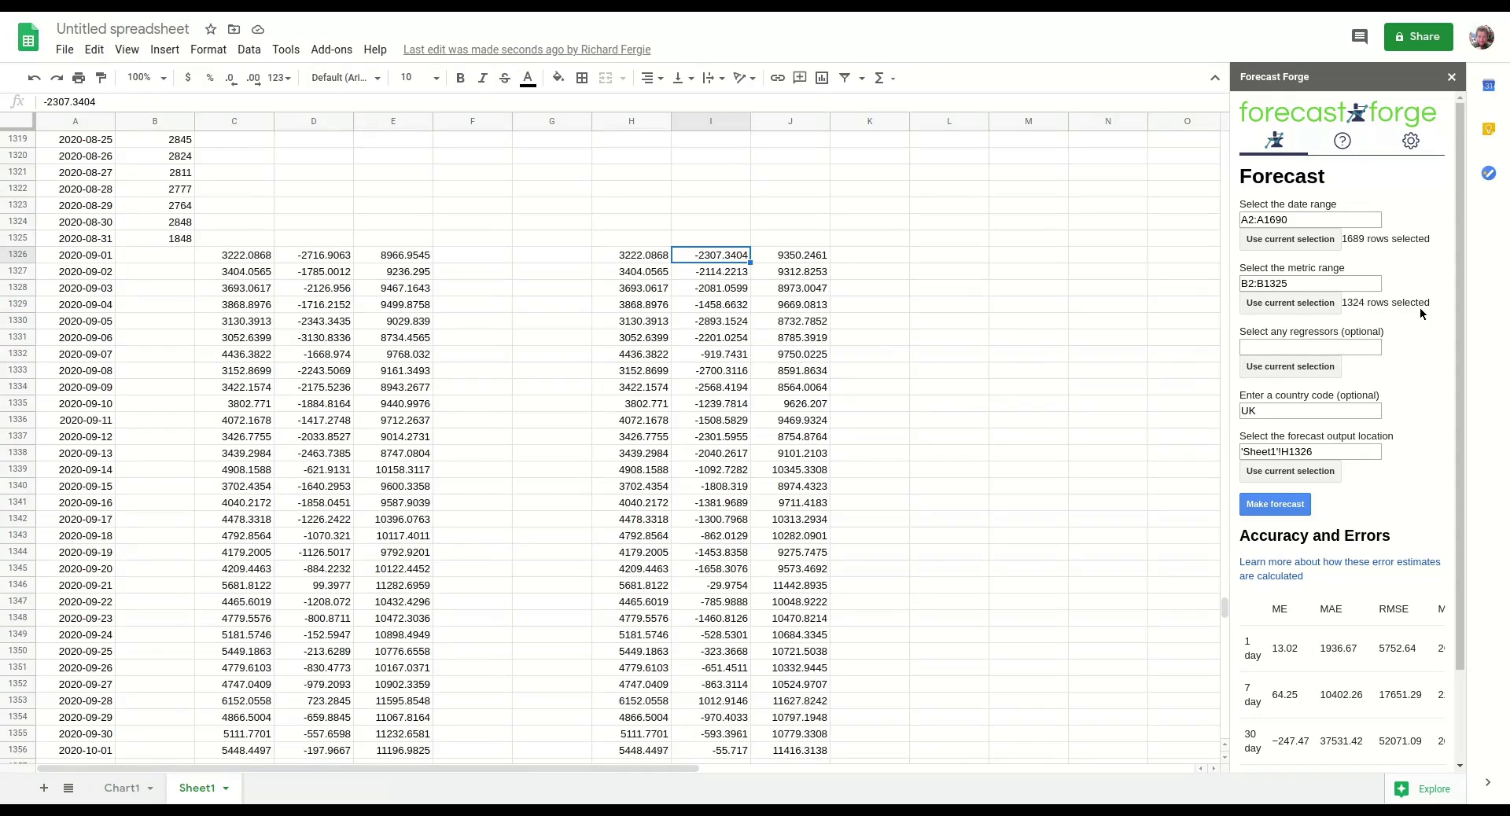
# Review the Accuracy and Errors table for the 1, 7, 30 and 365 day horizons.
pyautogui.scroll(-3, 1420, 313)
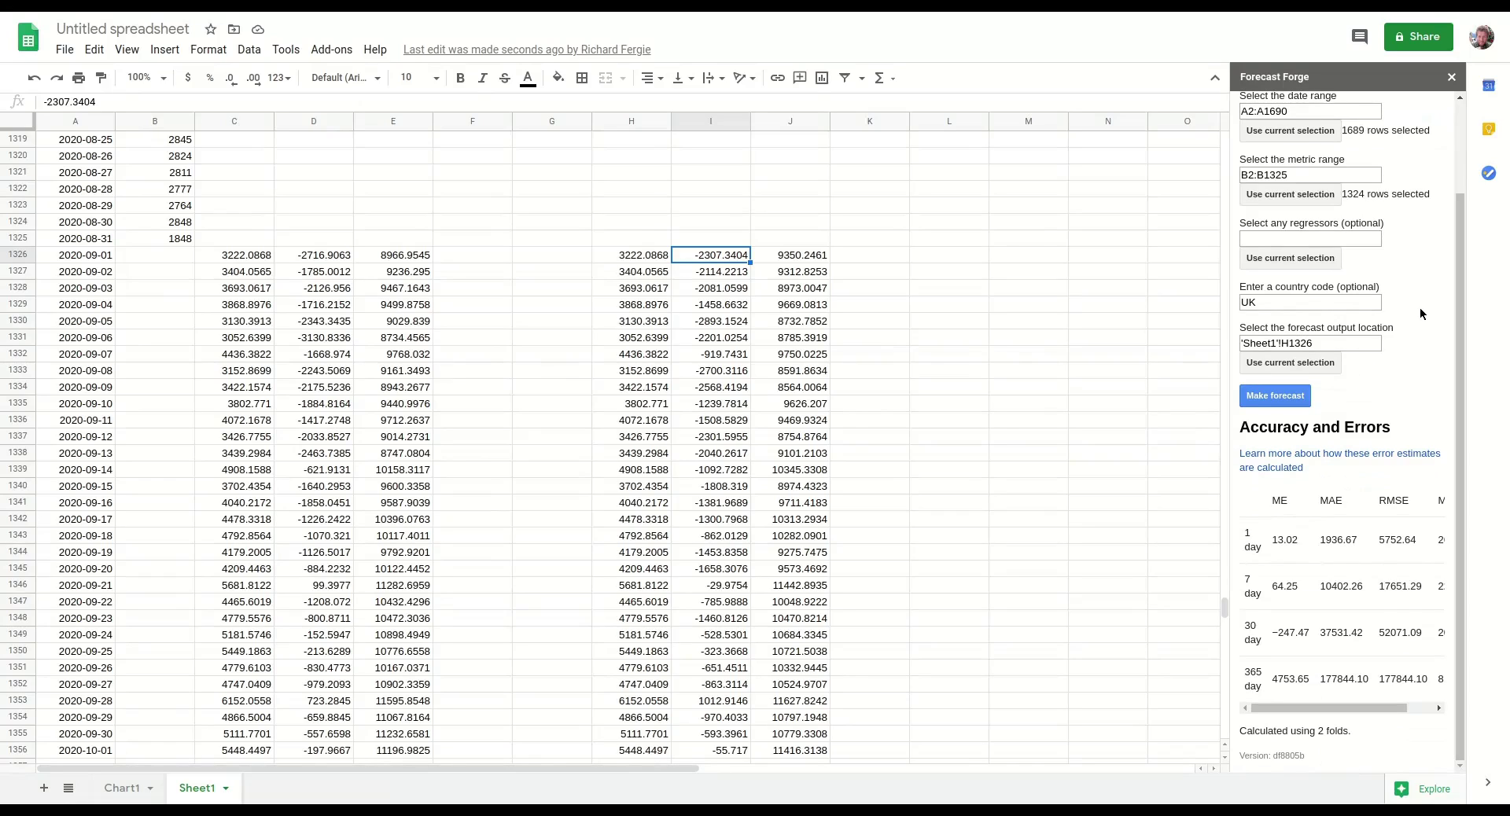
pyautogui.moveTo(1291, 706)
pyautogui.mouseDown()
pyautogui.moveTo(1336, 708)
pyautogui.moveTo(1281, 706)
pyautogui.mouseUp()
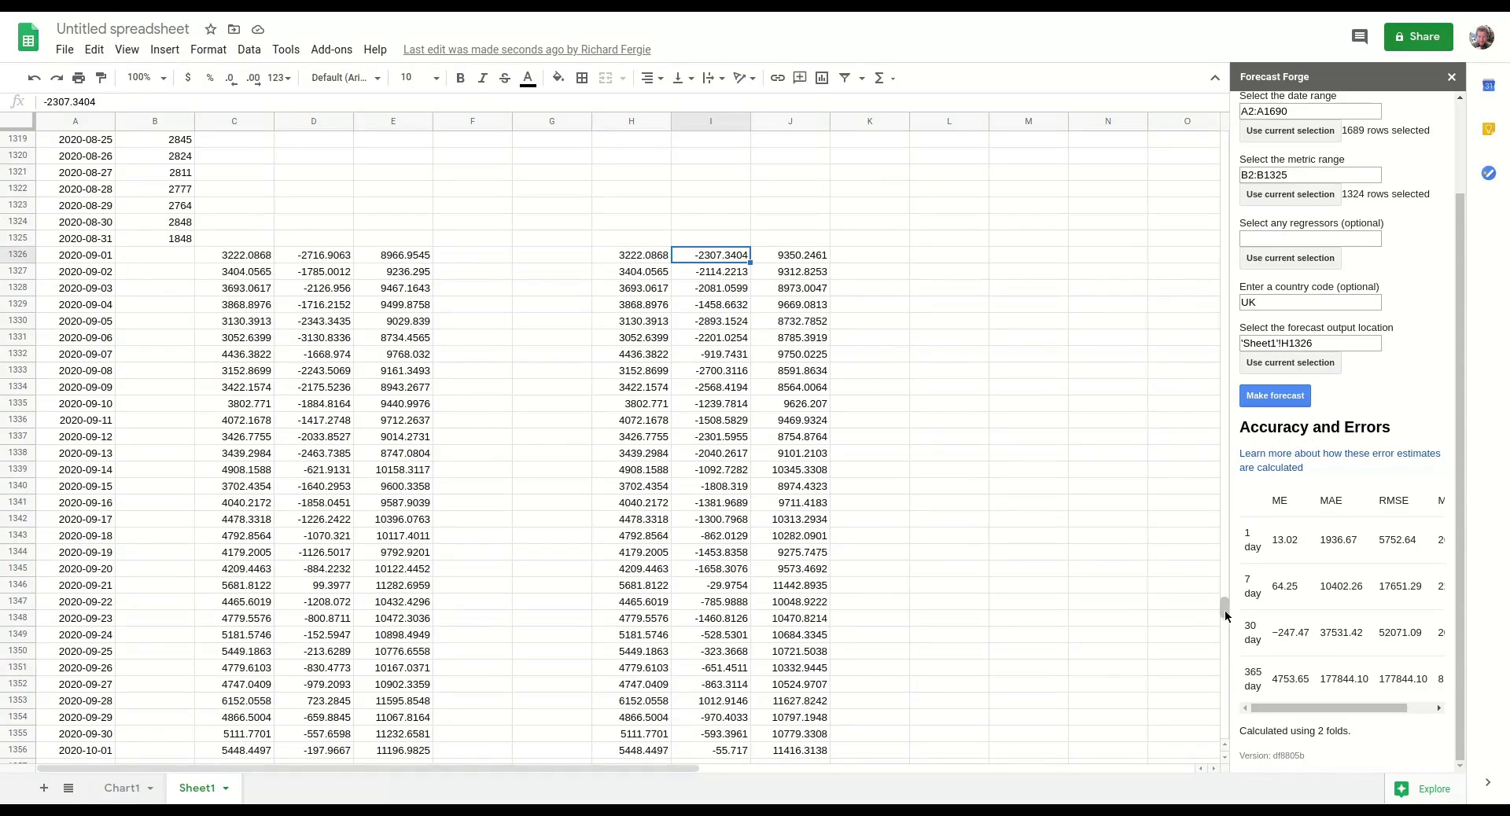
pyautogui.moveTo(1225, 615); pyautogui.dragTo(1196, 608)
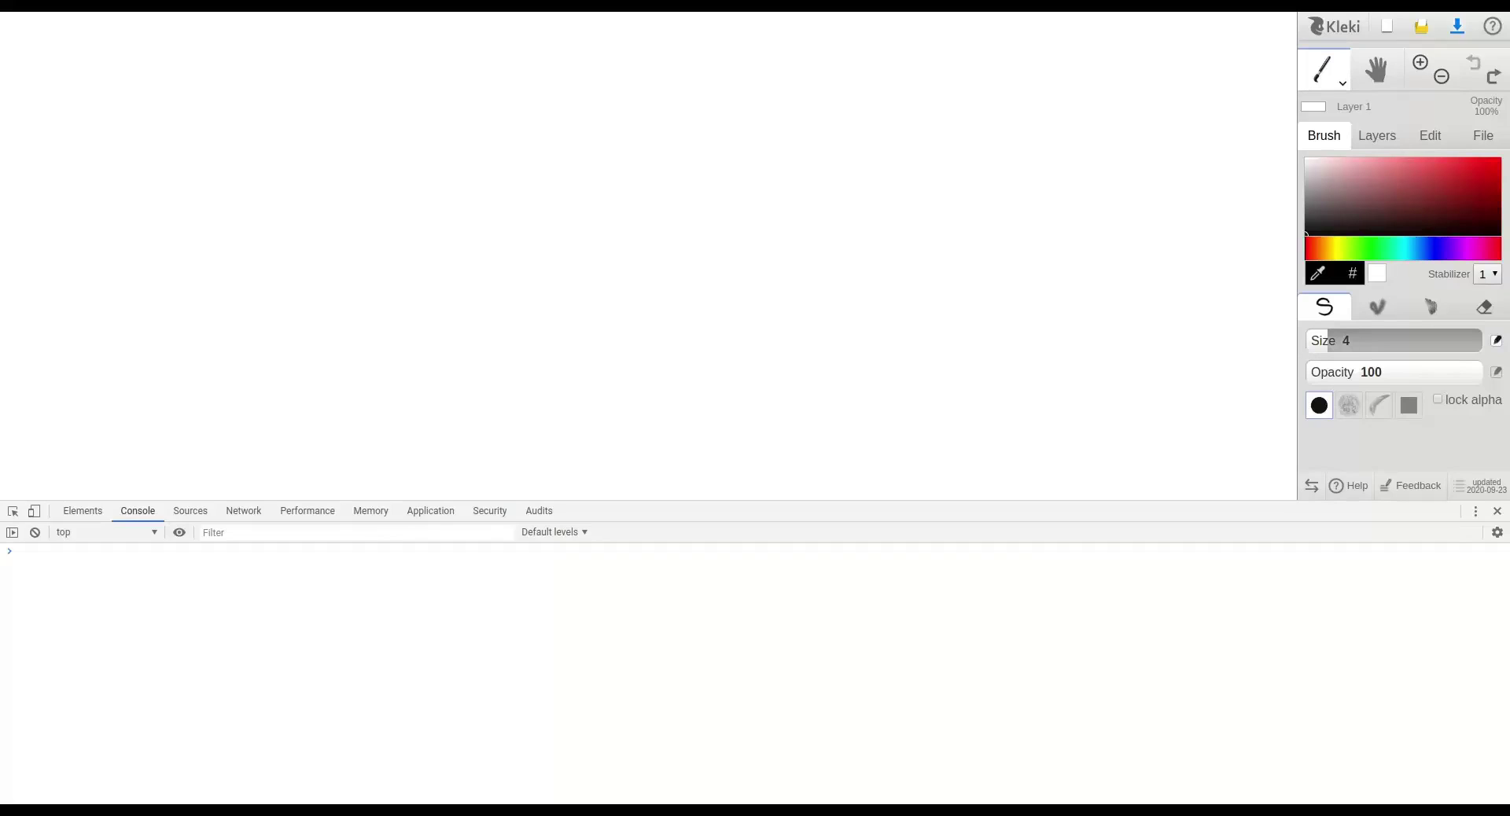
# Switch to Kleki, close the developer console, and draw a long wavy red line continued by a shorter green forecast line.
pyautogui.click(1497, 511)
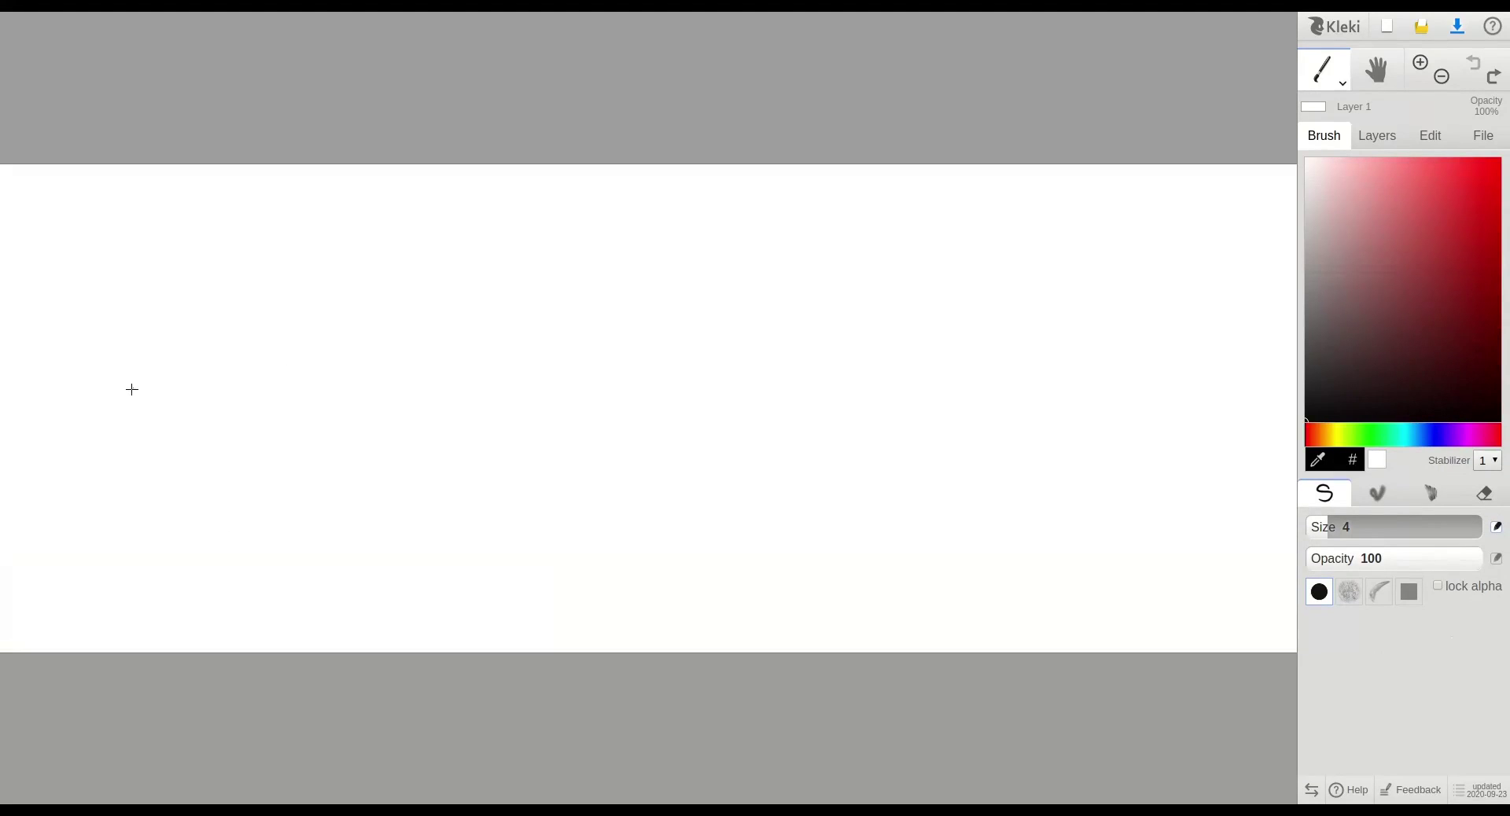
pyautogui.click(1496, 165)
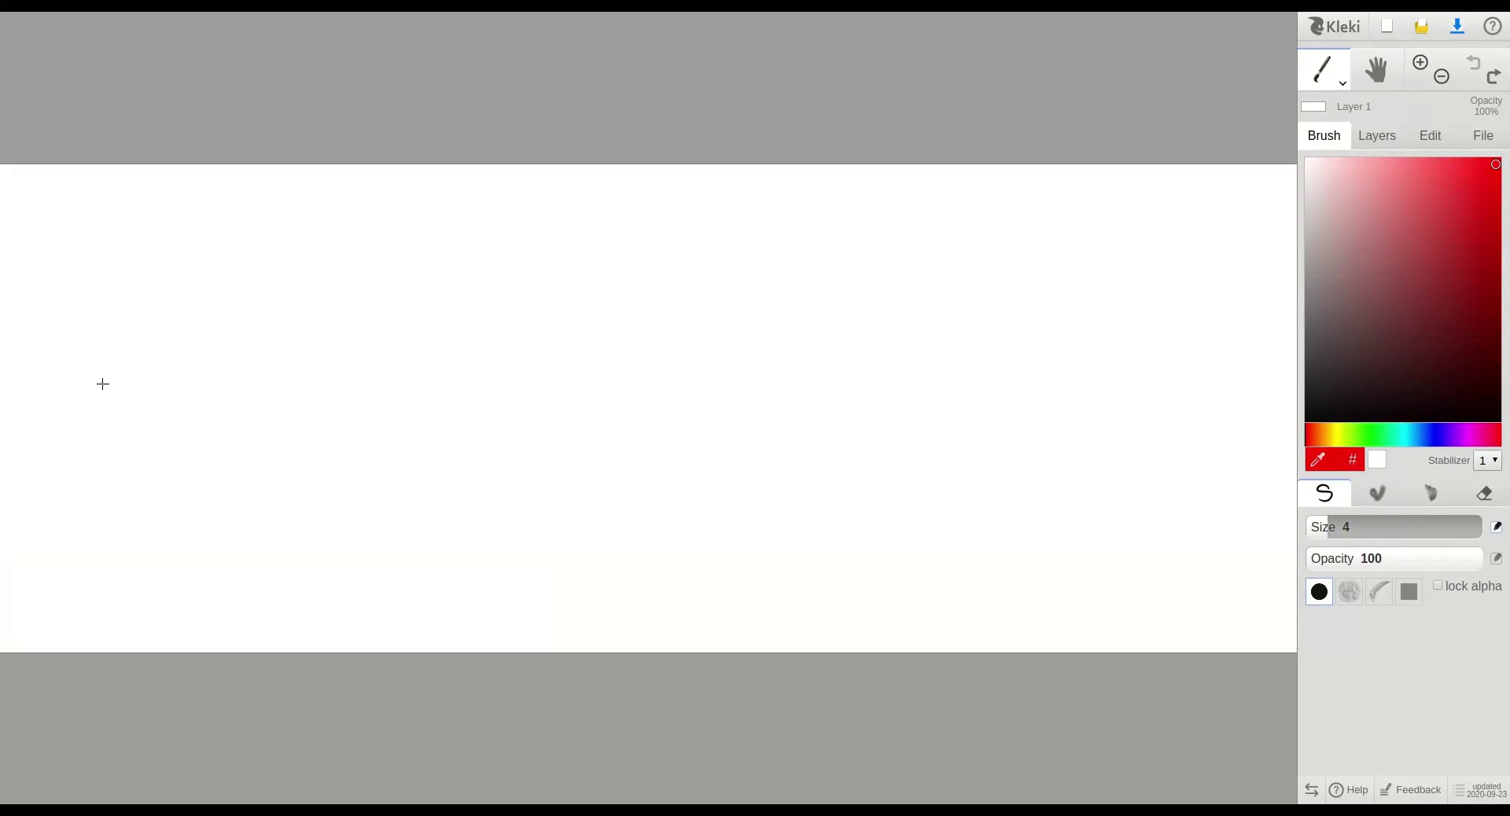
pyautogui.moveTo(102, 383)
pyautogui.mouseDown()
pyautogui.moveTo(236, 382)
pyautogui.moveTo(327, 358)
pyautogui.moveTo(912, 389)
pyautogui.mouseUp()
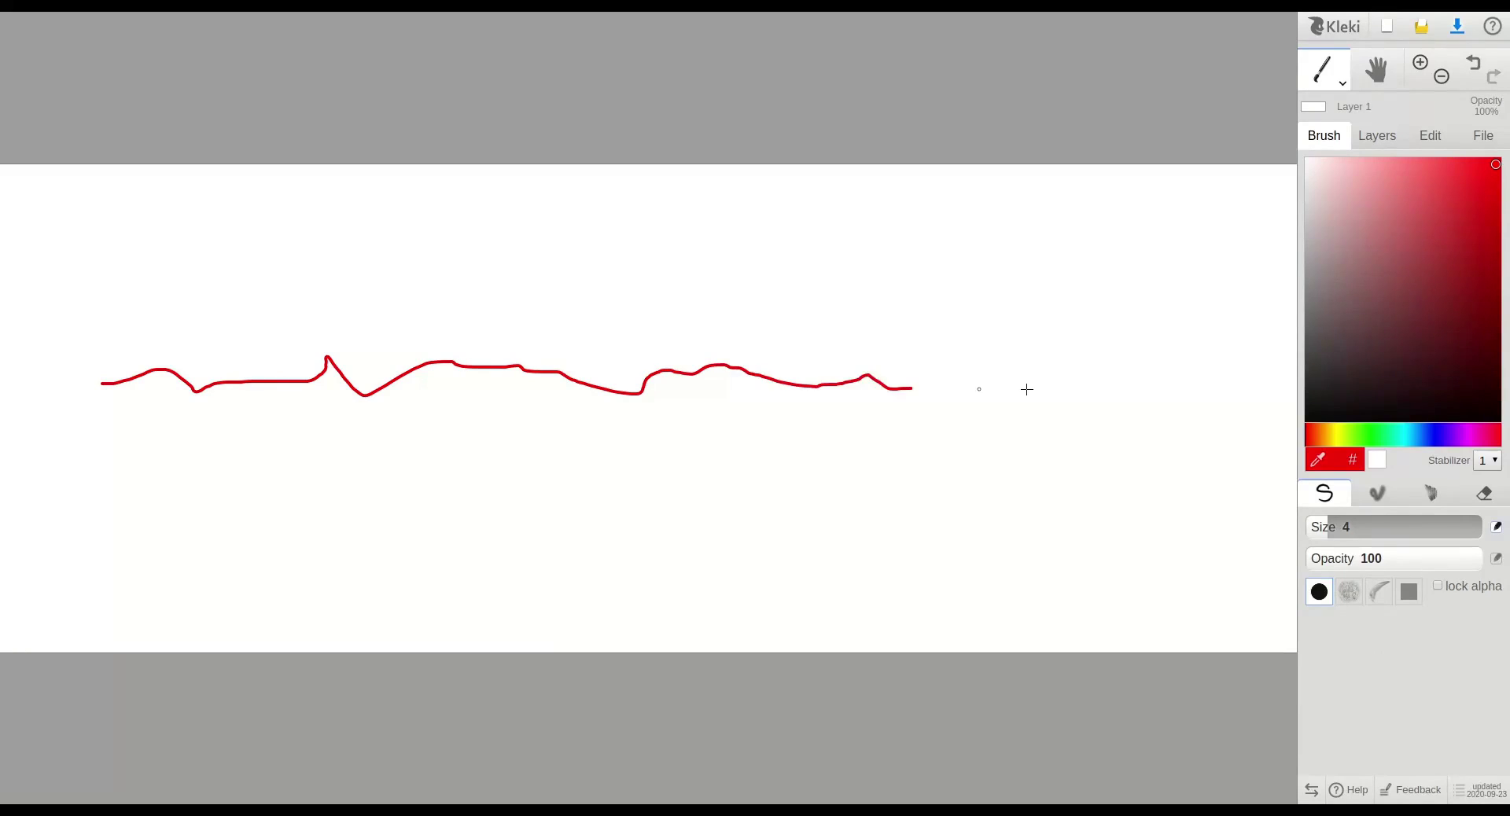
pyautogui.click(1378, 434)
pyautogui.moveTo(916, 386)
pyautogui.mouseDown()
pyautogui.moveTo(975, 371)
pyautogui.moveTo(1264, 384)
pyautogui.mouseUp()
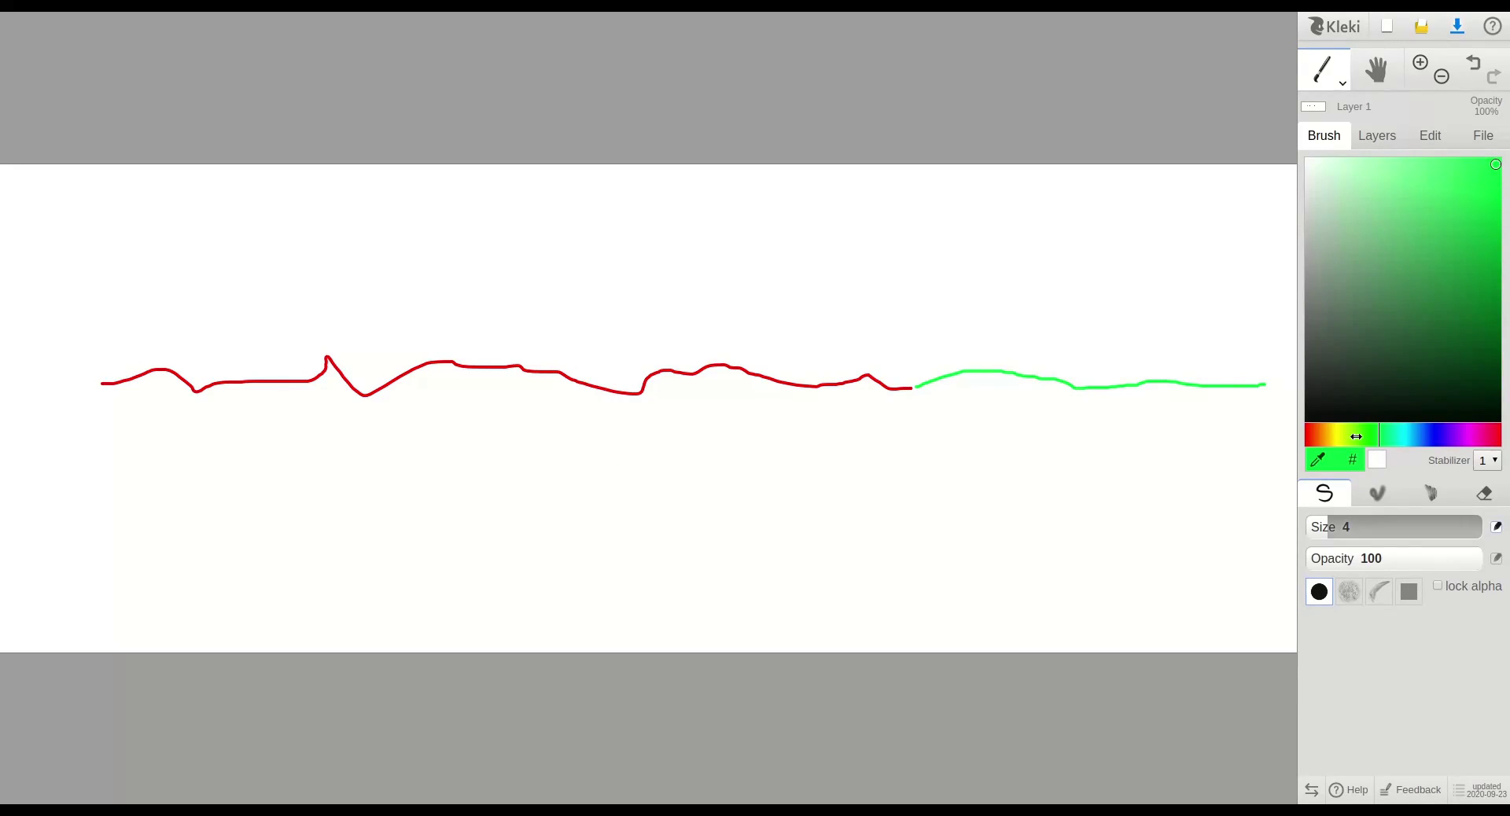
# Draw a blue vertical cutoff across the red line and a green forecast line below it, ending beneath the red line's end.
pyautogui.click(1438, 428)
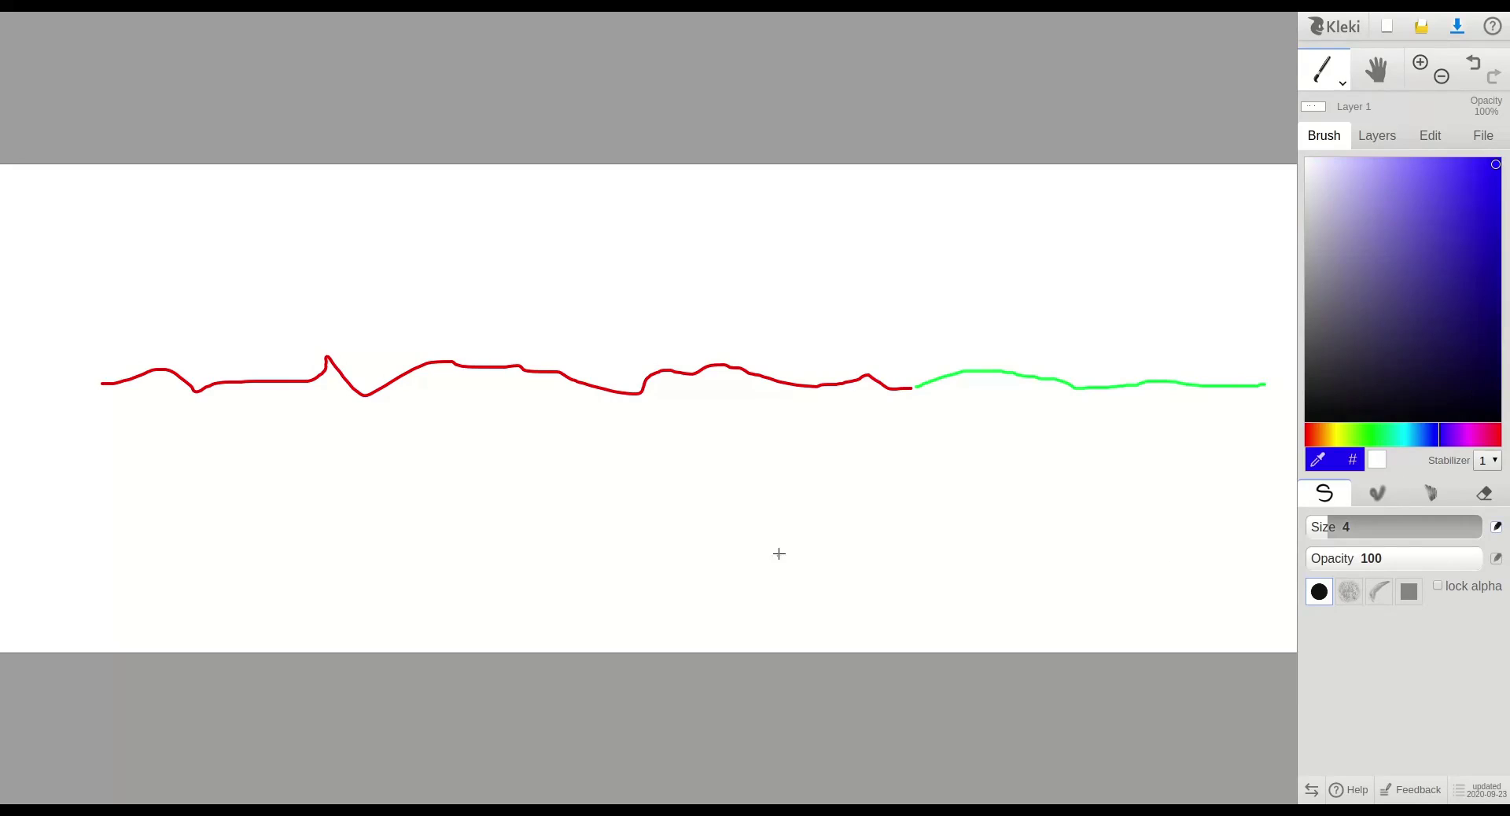
pyautogui.moveTo(698, 319); pyautogui.dragTo(705, 497)
pyautogui.click(1373, 434)
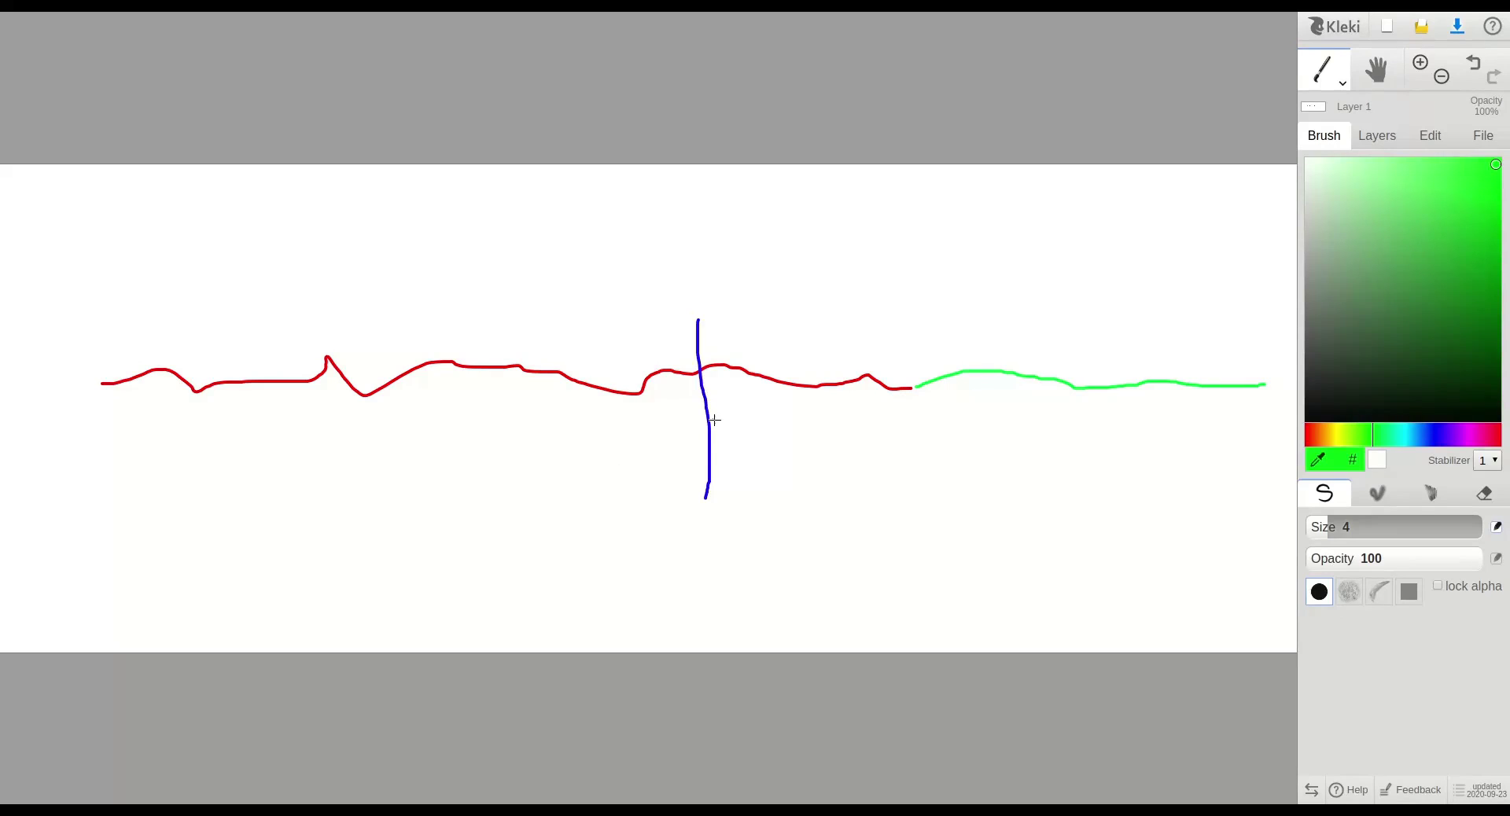
pyautogui.moveTo(714, 419); pyautogui.dragTo(910, 424)
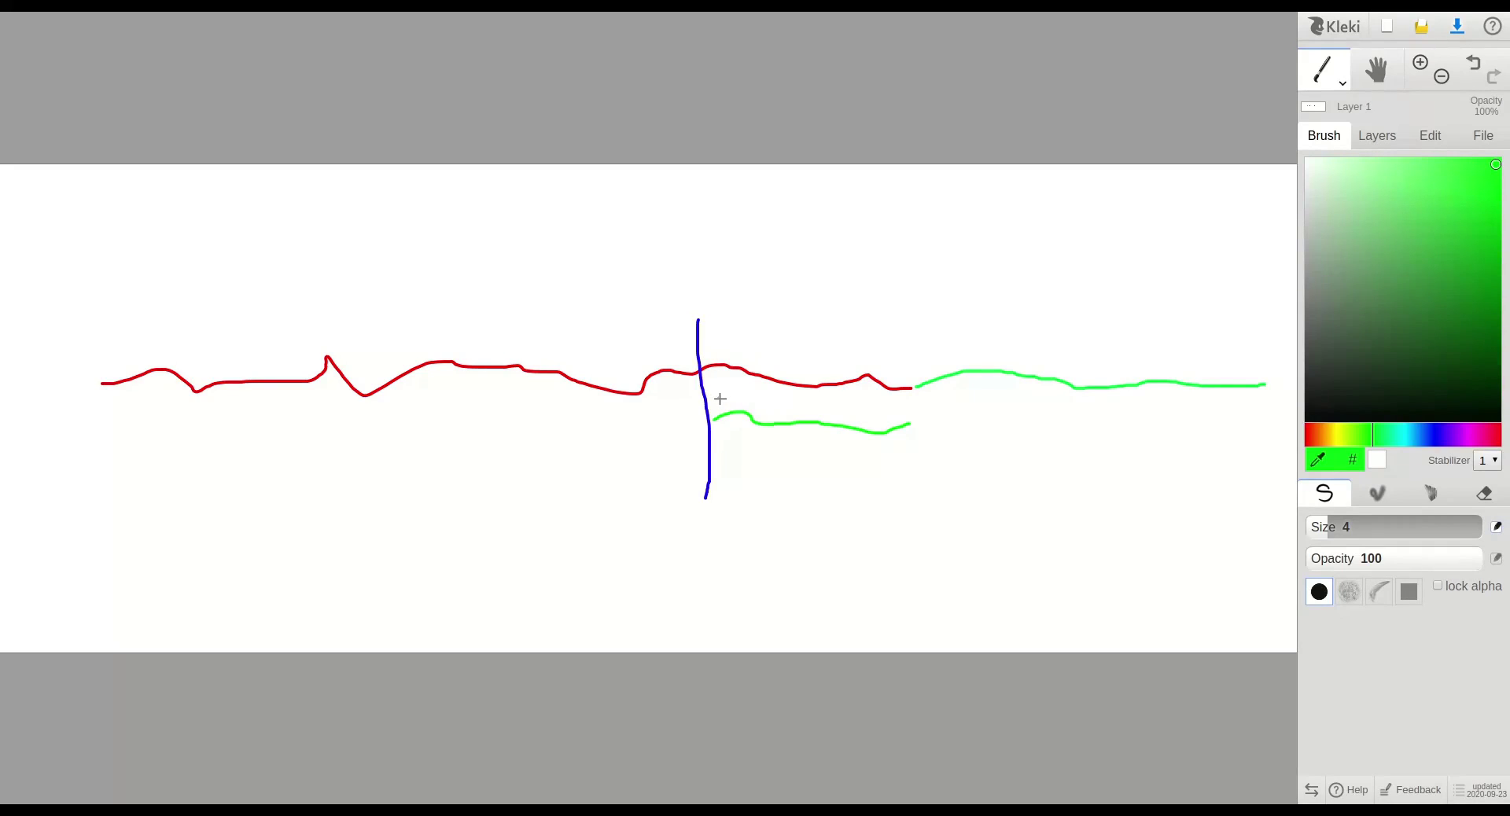
# Draw a second, earlier blue vertical cutoff and a lower green forecast line running from it past the first cutoff.
pyautogui.click(1438, 438)
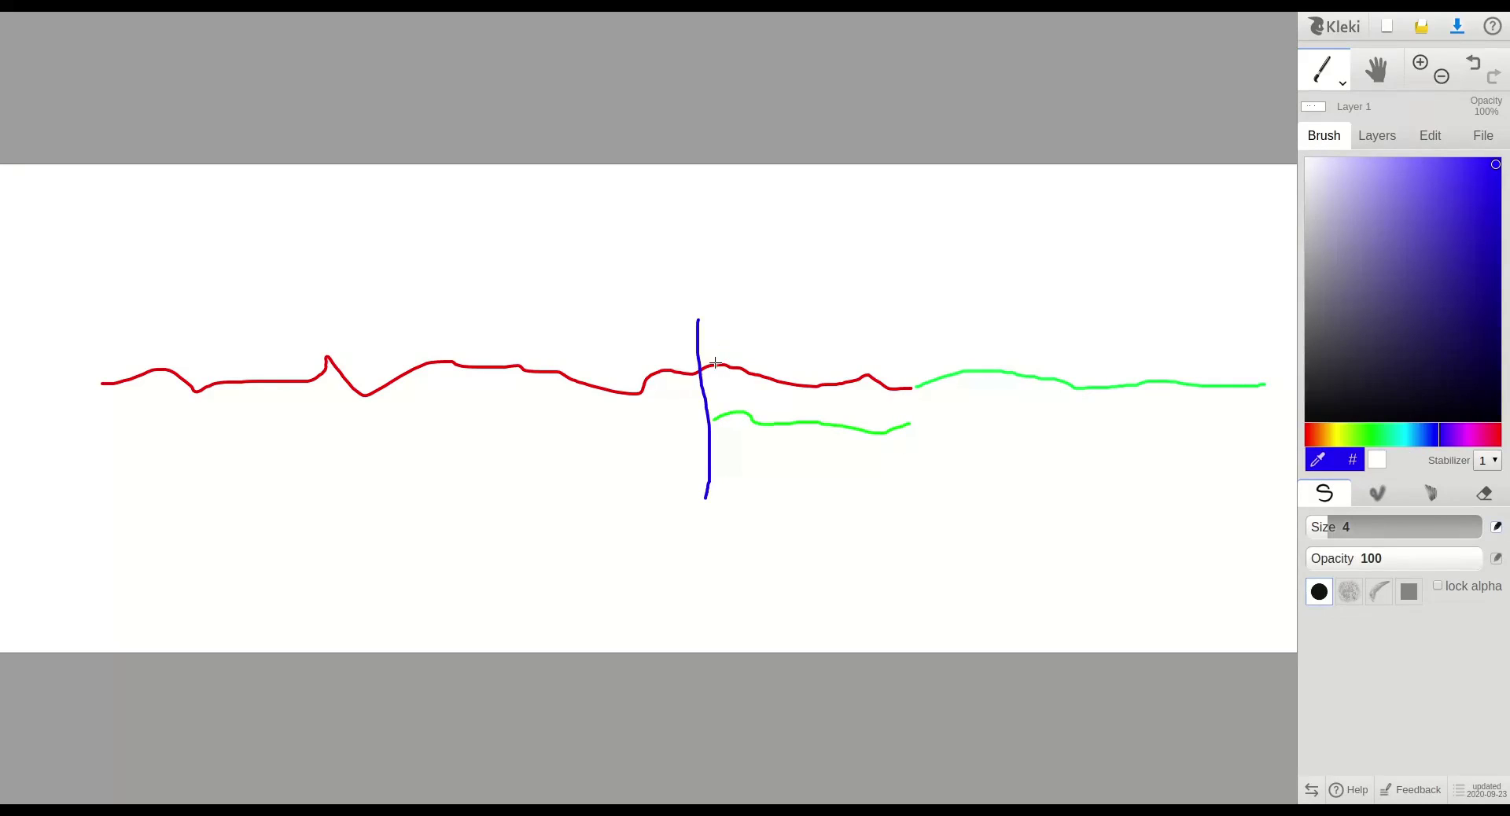
pyautogui.moveTo(552, 324); pyautogui.dragTo(553, 499)
pyautogui.click(1370, 434)
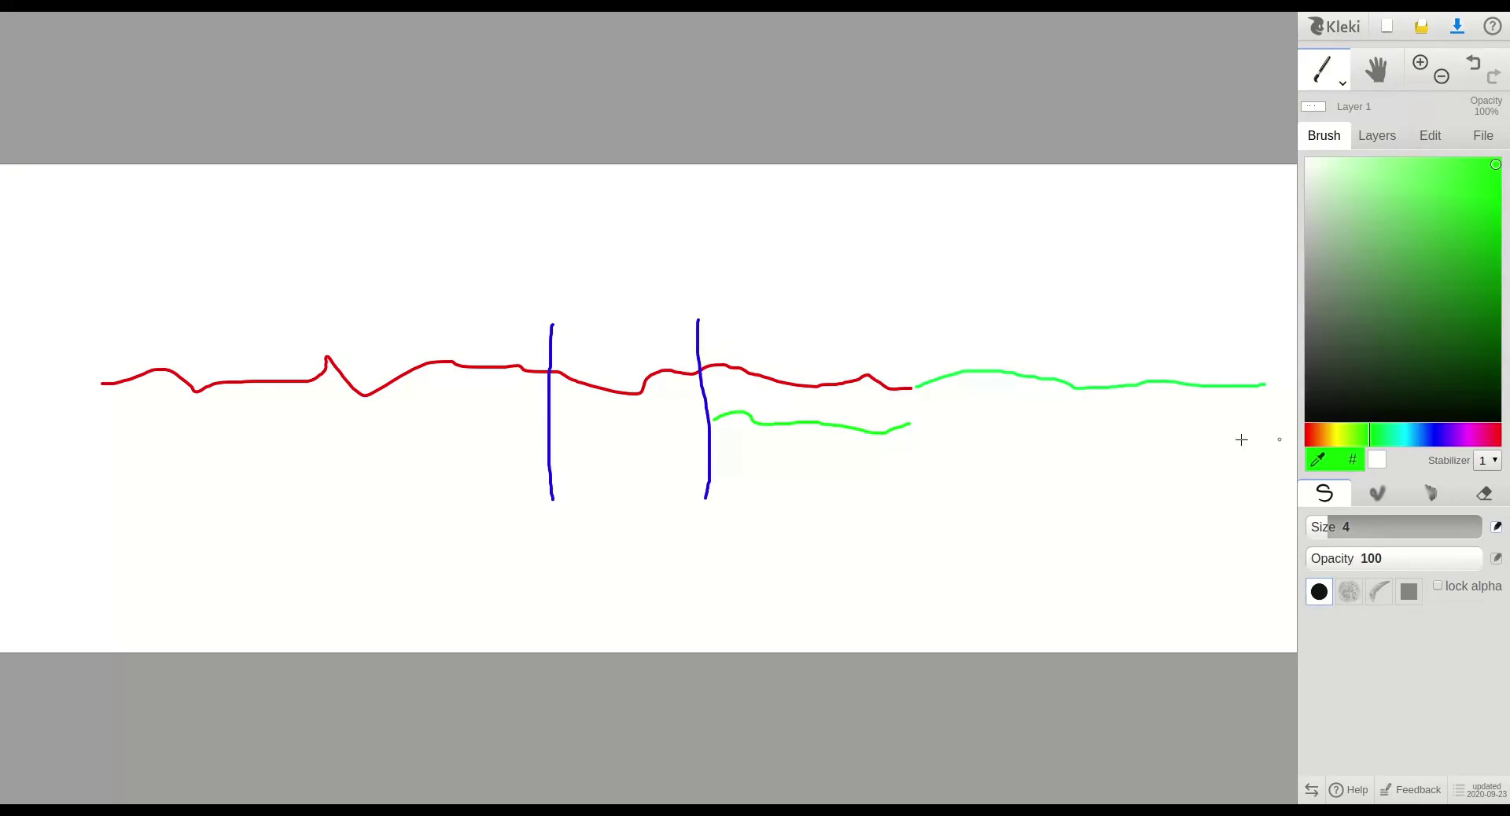
pyautogui.moveTo(563, 479); pyautogui.dragTo(812, 480)
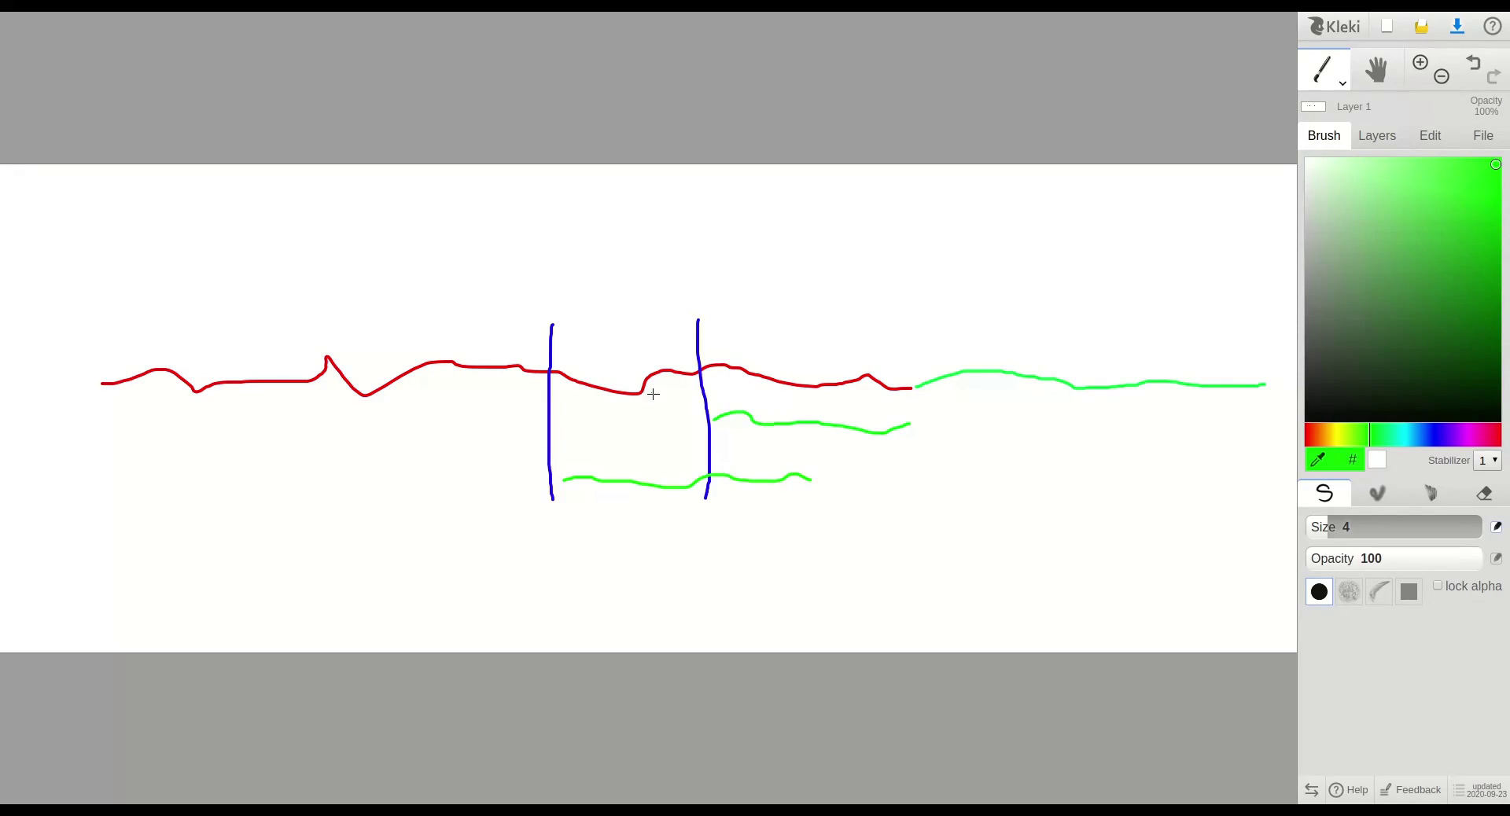
# Draw a tall red spike over the last stretch of the red line, just before the green continuation.
pyautogui.click(1307, 440)
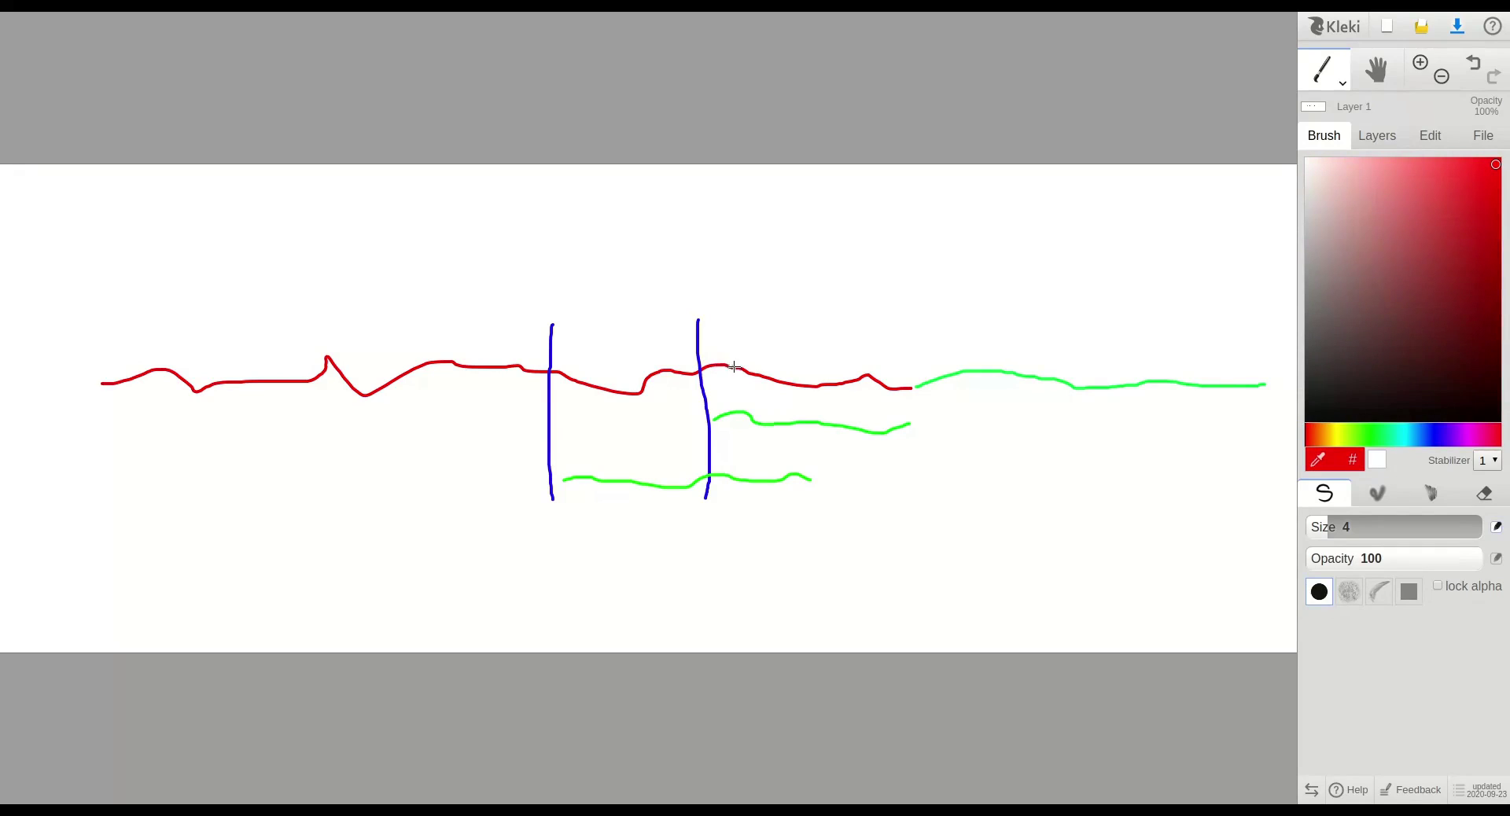
pyautogui.moveTo(789, 383)
pyautogui.mouseDown()
pyautogui.moveTo(854, 289)
pyautogui.moveTo(880, 379)
pyautogui.moveTo(900, 391)
pyautogui.mouseUp()
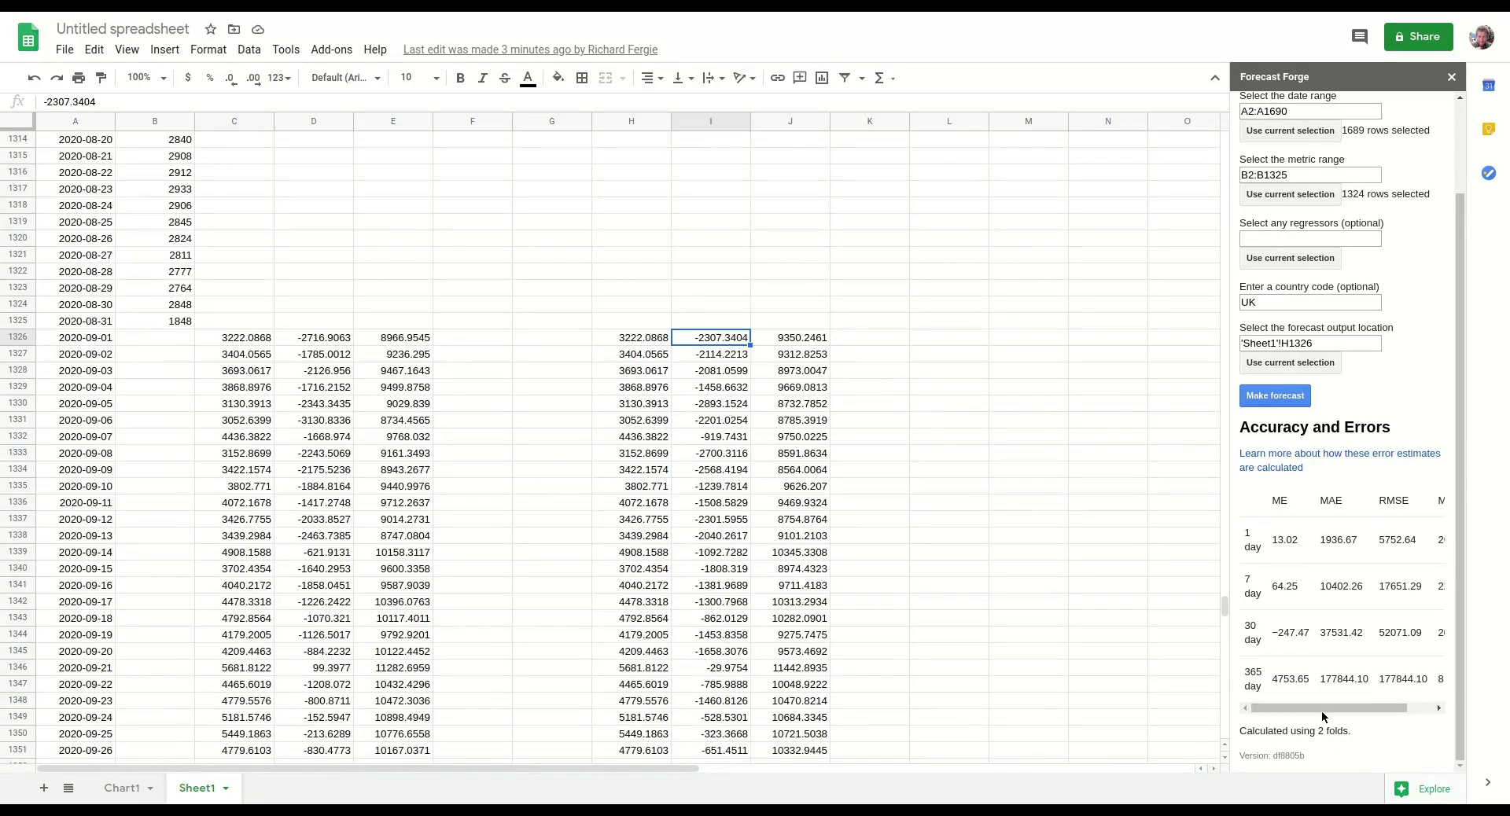
# Switch back to the spreadsheet and check the error table, the forecast in H1326 and the last actual sessions in B1325.
pyautogui.moveTo(1319, 710); pyautogui.dragTo(1280, 705)
pyautogui.click(636, 339)
pyautogui.click(164, 322)
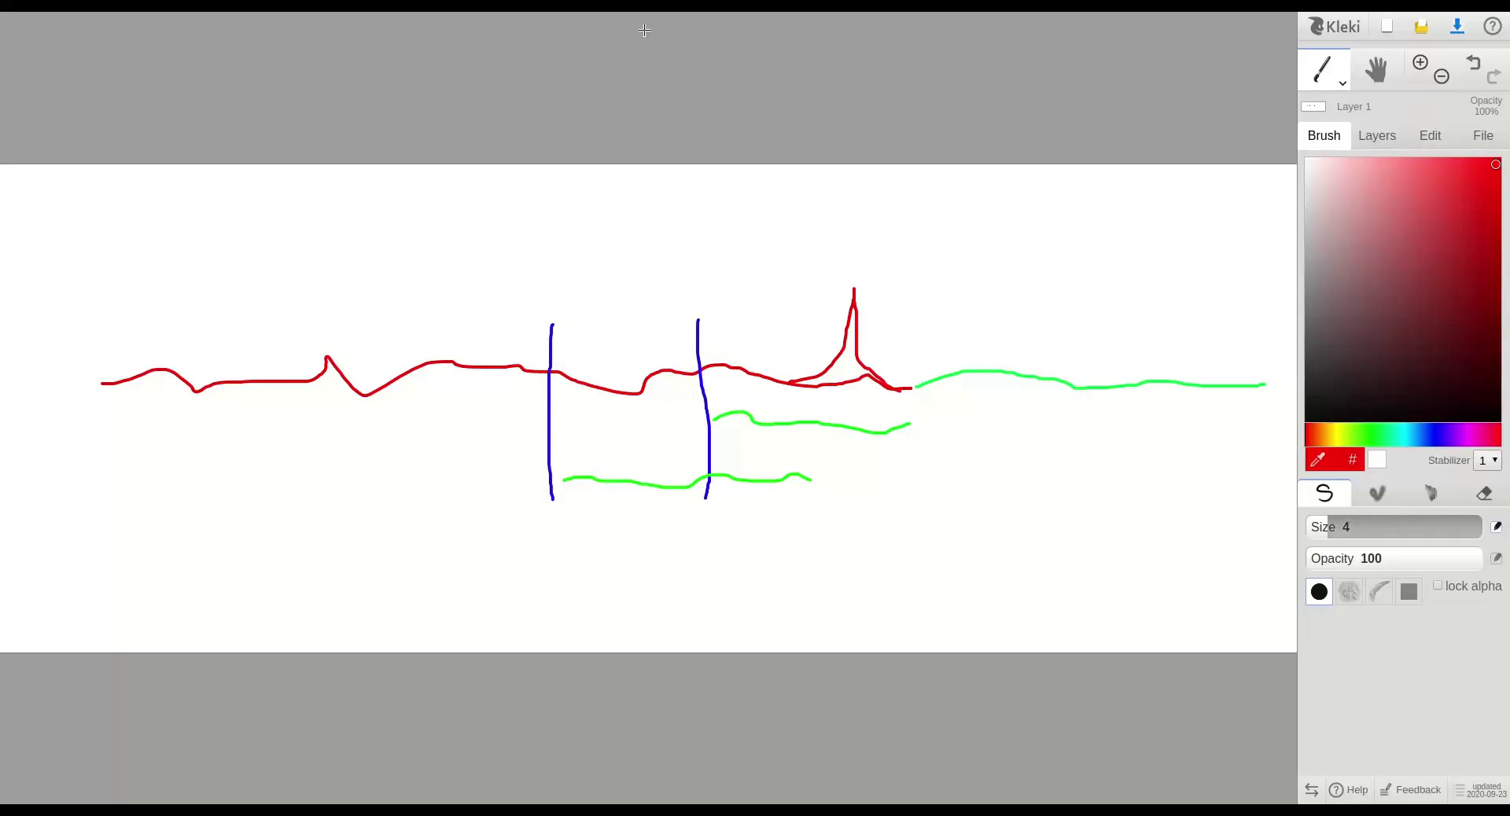
# Switch to Kleki and undo all the red, green and blue strokes to clear the canvas.
pyautogui.click(1473, 72)
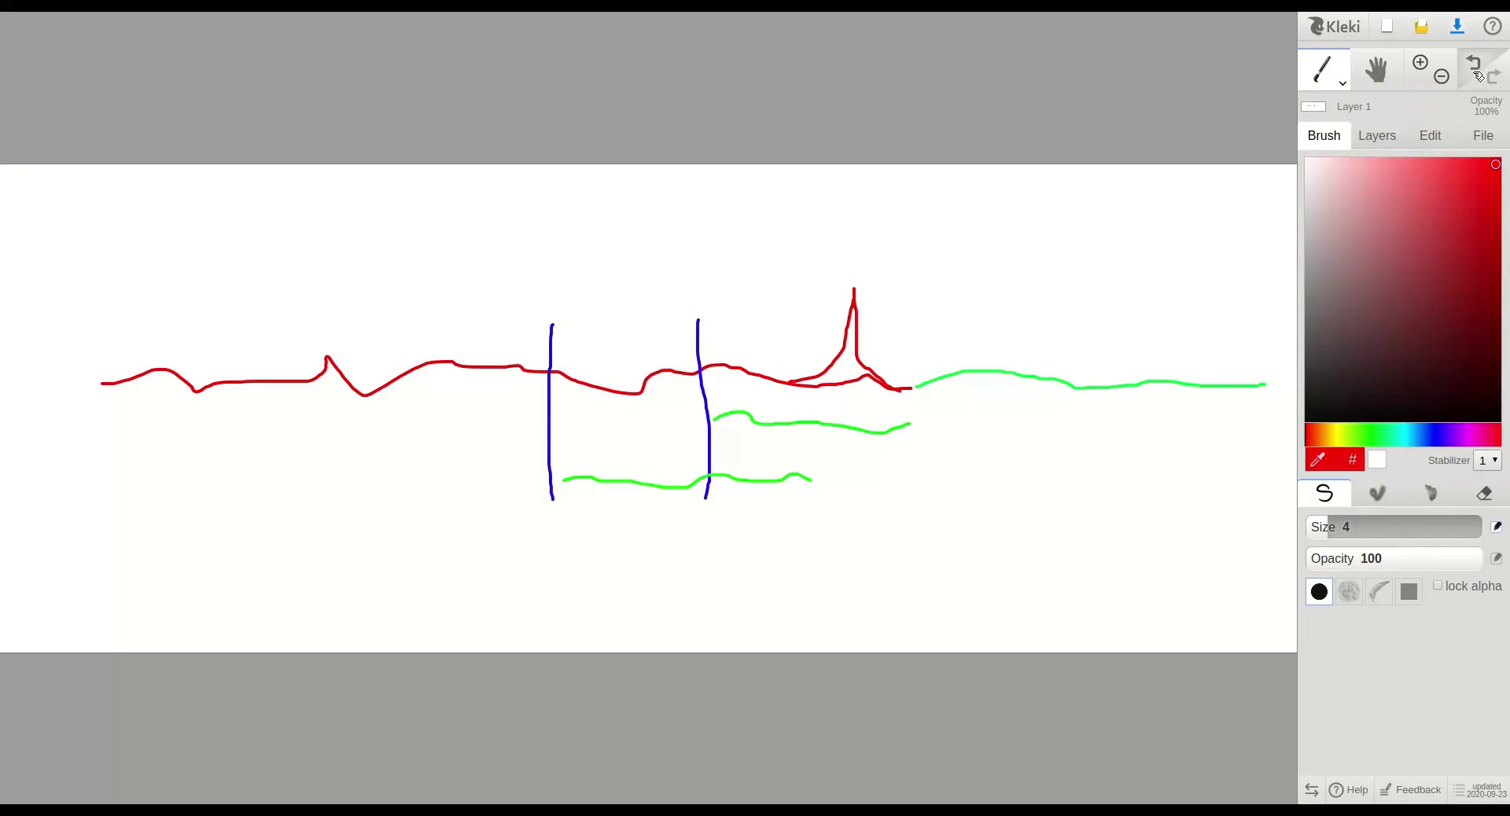
pyautogui.click(1473, 73)
pyautogui.click(1472, 72)
pyautogui.click(1473, 73)
pyautogui.click(1473, 72)
pyautogui.click(1472, 72)
pyautogui.click(1472, 73)
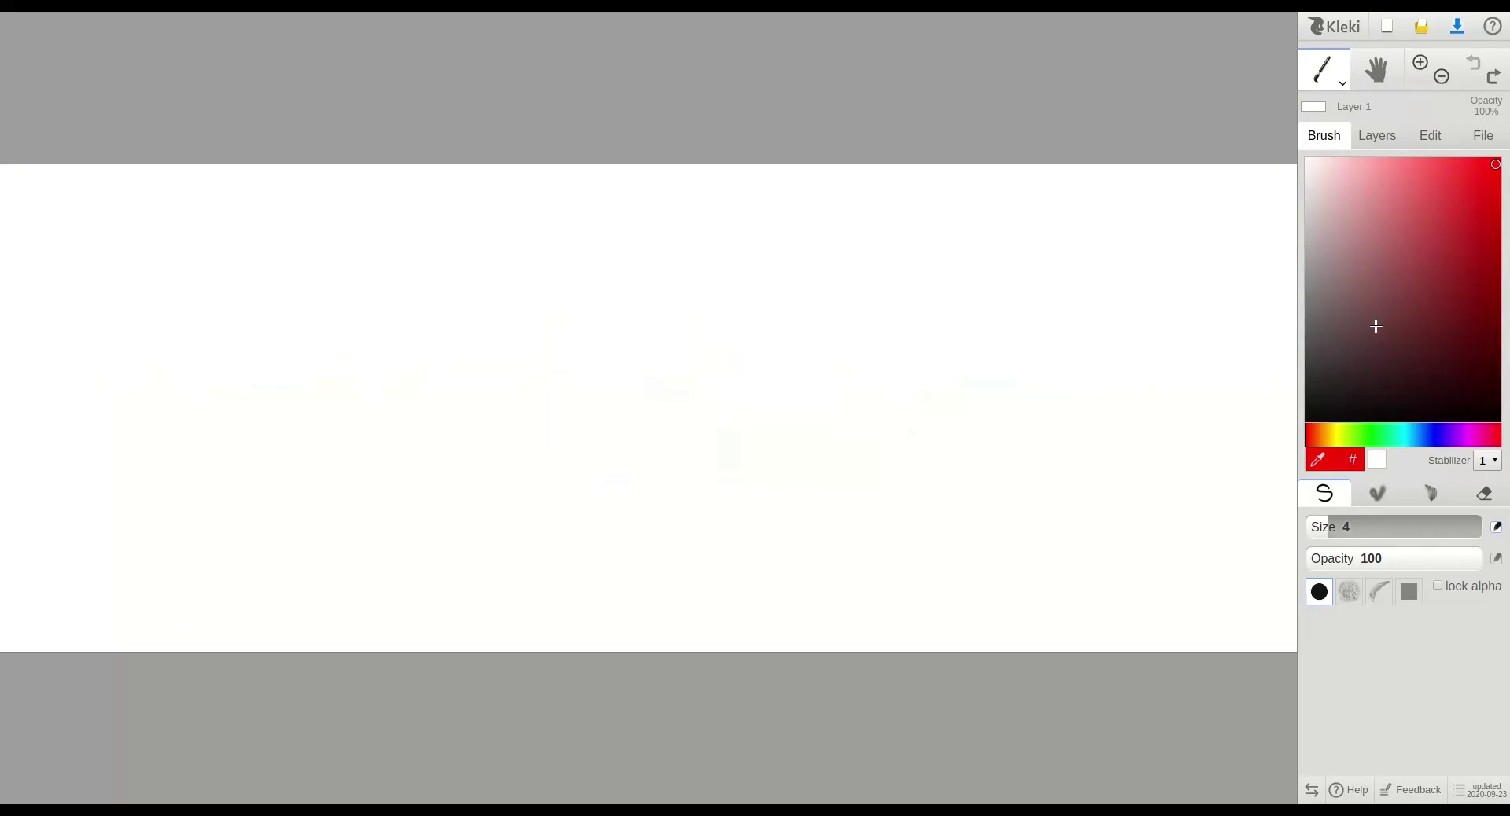
# Draw a wavy red line across the blank canvas, then a green line spanning about the same width.
pyautogui.moveTo(150, 398)
pyautogui.mouseDown()
pyautogui.moveTo(276, 398)
pyautogui.moveTo(461, 482)
pyautogui.moveTo(688, 327)
pyautogui.moveTo(916, 435)
pyautogui.moveTo(1020, 334)
pyautogui.moveTo(1080, 368)
pyautogui.mouseUp()
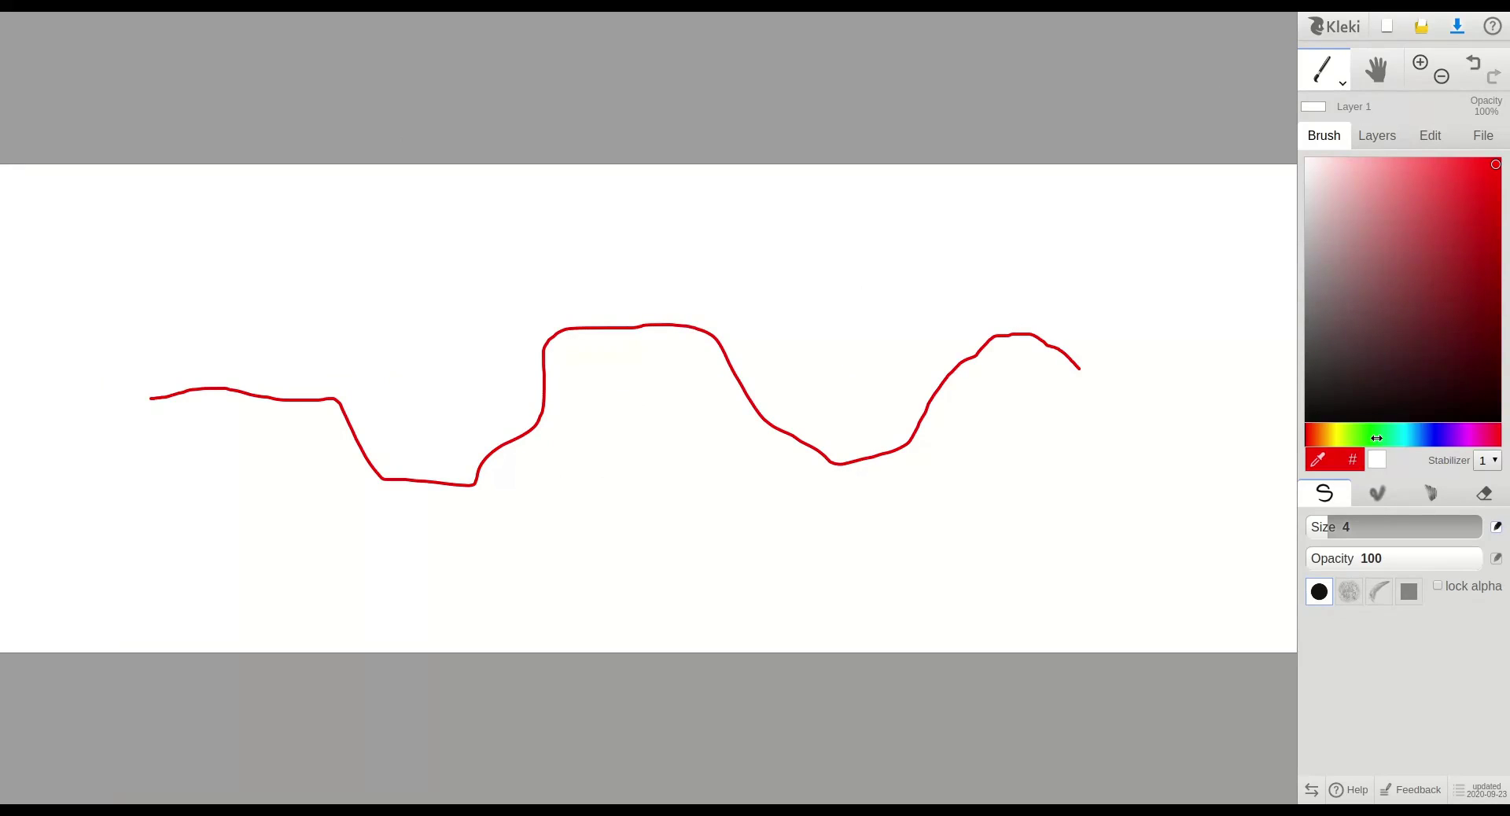
pyautogui.click(1374, 438)
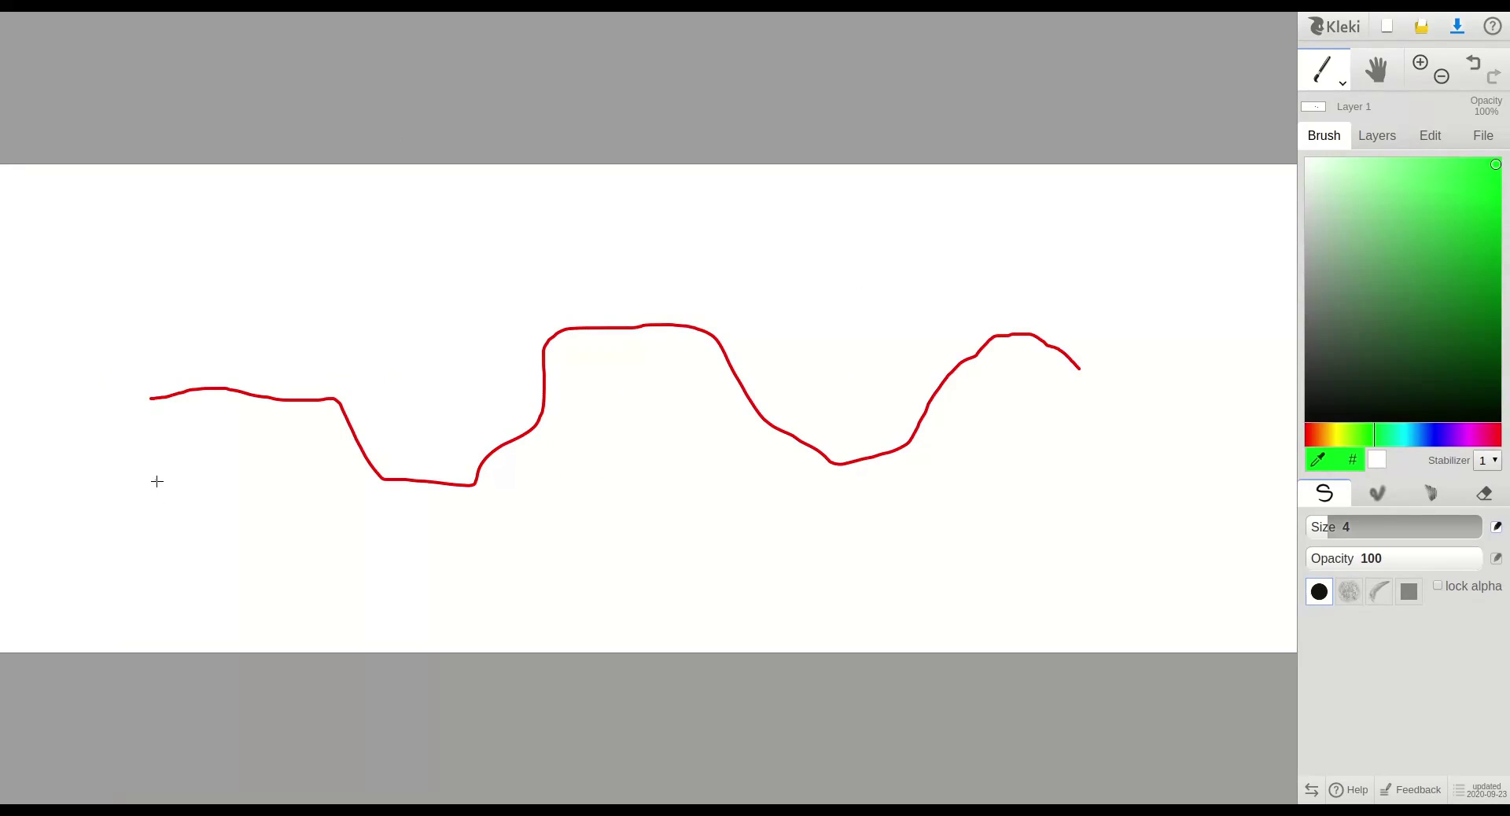
pyautogui.moveTo(156, 480)
pyautogui.mouseDown()
pyautogui.moveTo(303, 485)
pyautogui.moveTo(356, 409)
pyautogui.moveTo(495, 359)
pyautogui.moveTo(598, 478)
pyautogui.moveTo(758, 389)
pyautogui.moveTo(955, 339)
pyautogui.moveTo(1135, 477)
pyautogui.mouseUp()
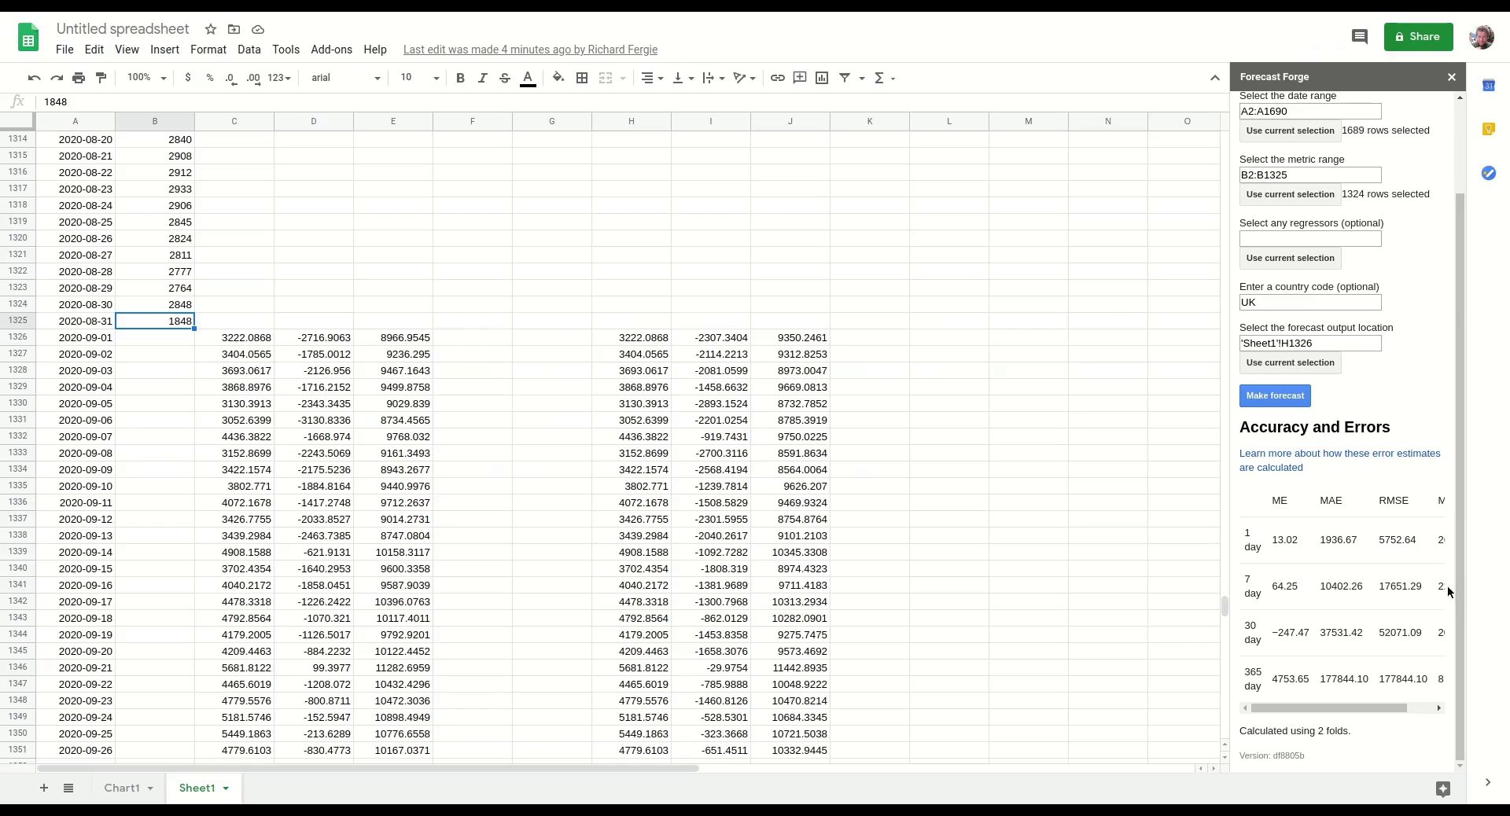
# Switch back to the spreadsheet and compare the ME, MAE, RMSE and MAPE columns of the forecast's error table.
pyautogui.moveTo(1359, 705); pyautogui.dragTo(1394, 706)
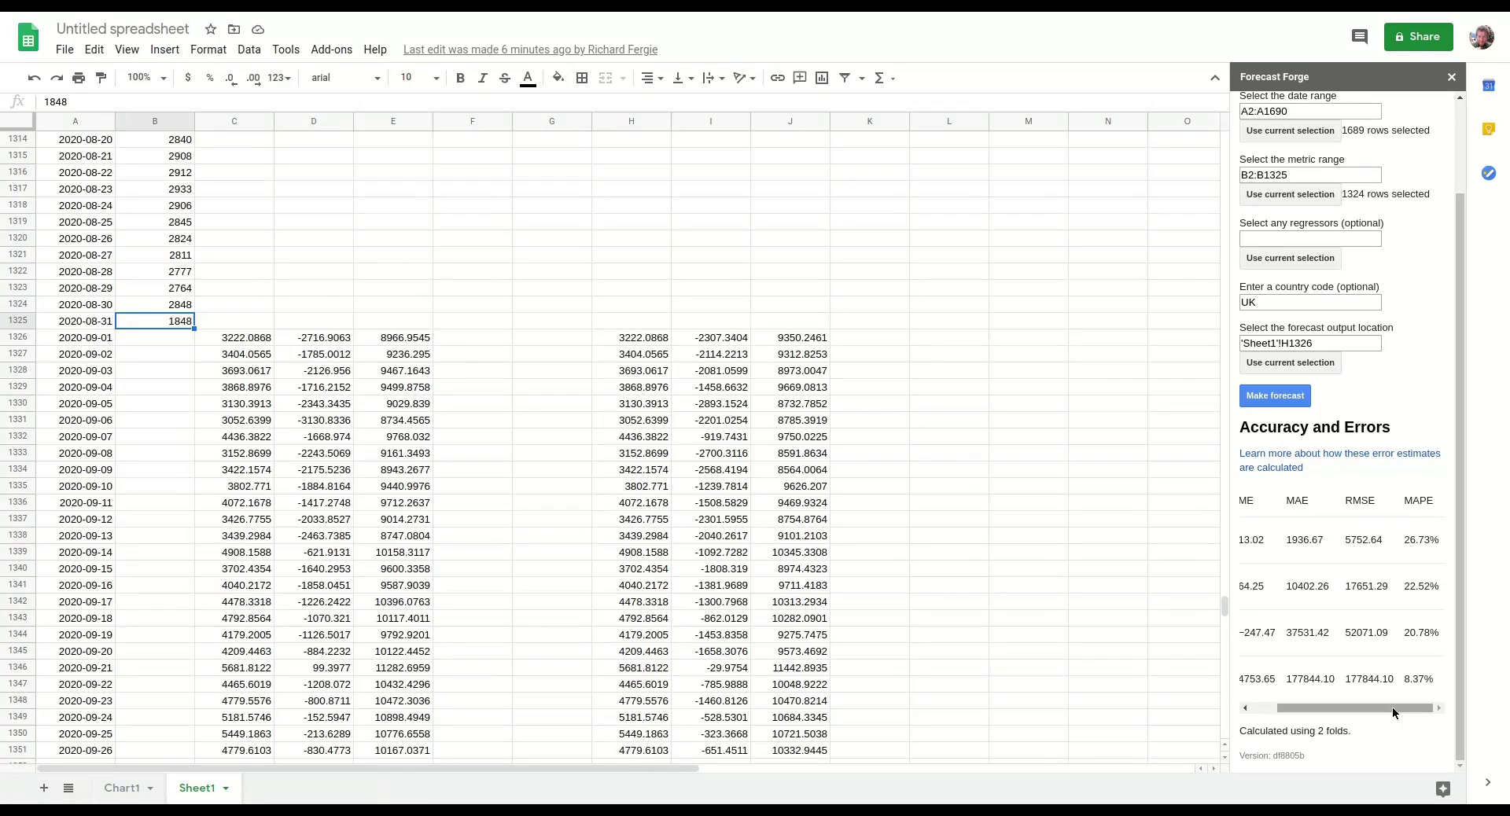
pyautogui.moveTo(1392, 708); pyautogui.dragTo(1318, 714)
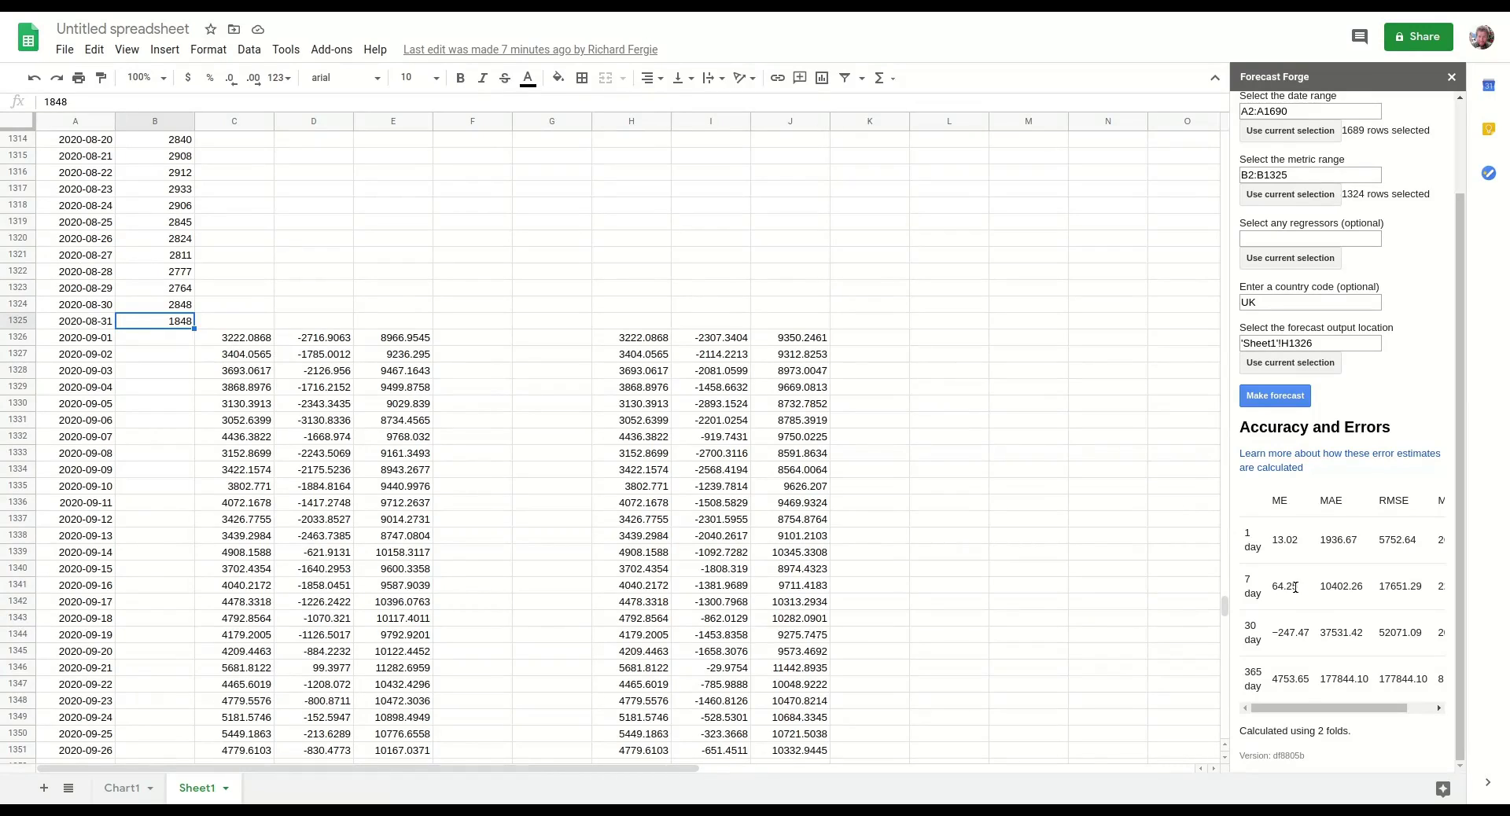
pyautogui.moveTo(1305, 706); pyautogui.dragTo(1265, 682)
pyautogui.hscroll(2, 1315, 690)
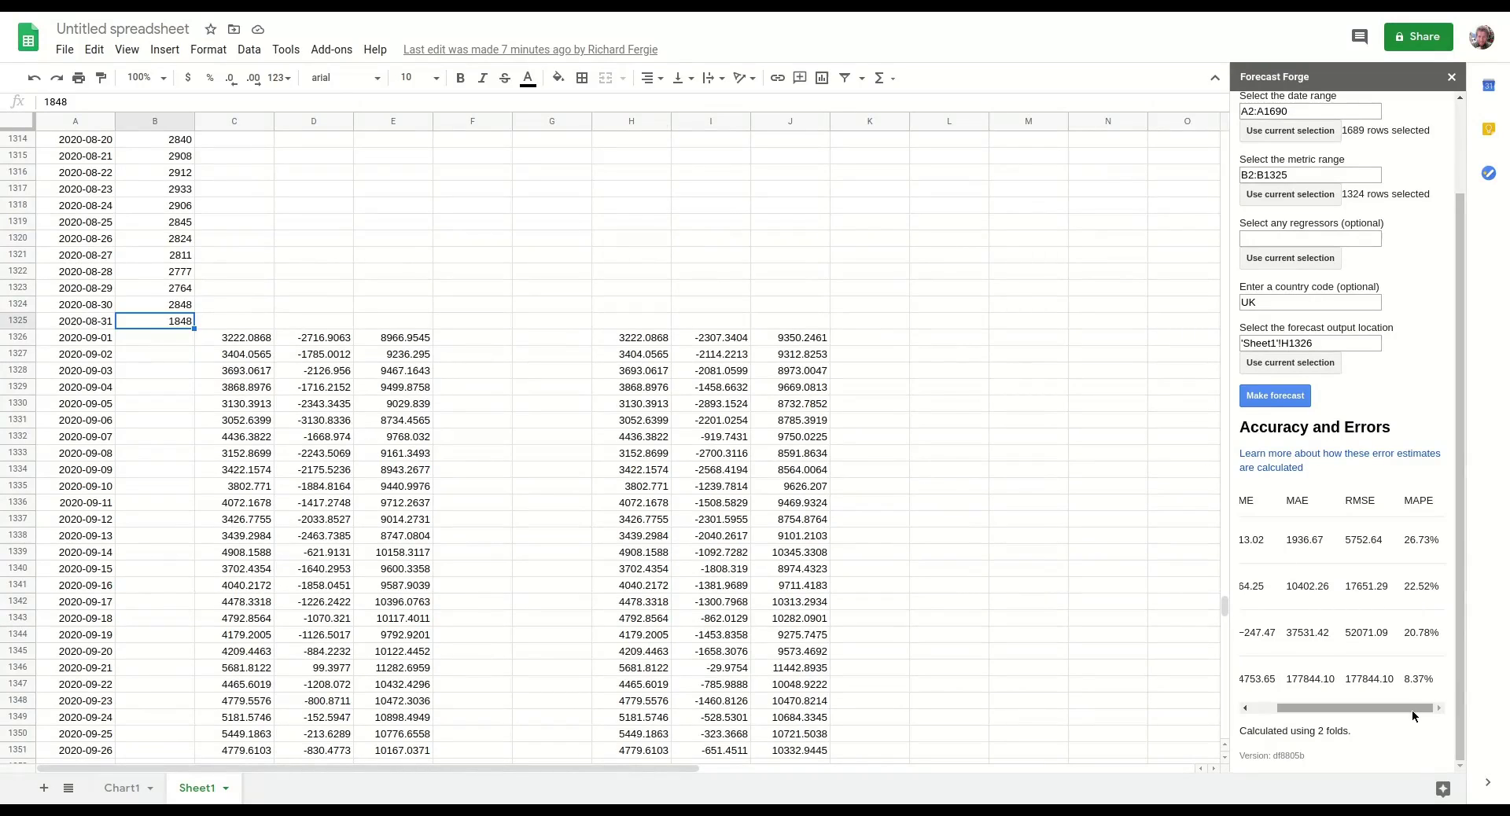
pyautogui.moveTo(1413, 710)
pyautogui.mouseDown()
pyautogui.moveTo(1375, 711)
pyautogui.moveTo(1438, 713)
pyautogui.mouseUp()
pyautogui.moveTo(1400, 709); pyautogui.dragTo(1346, 705)
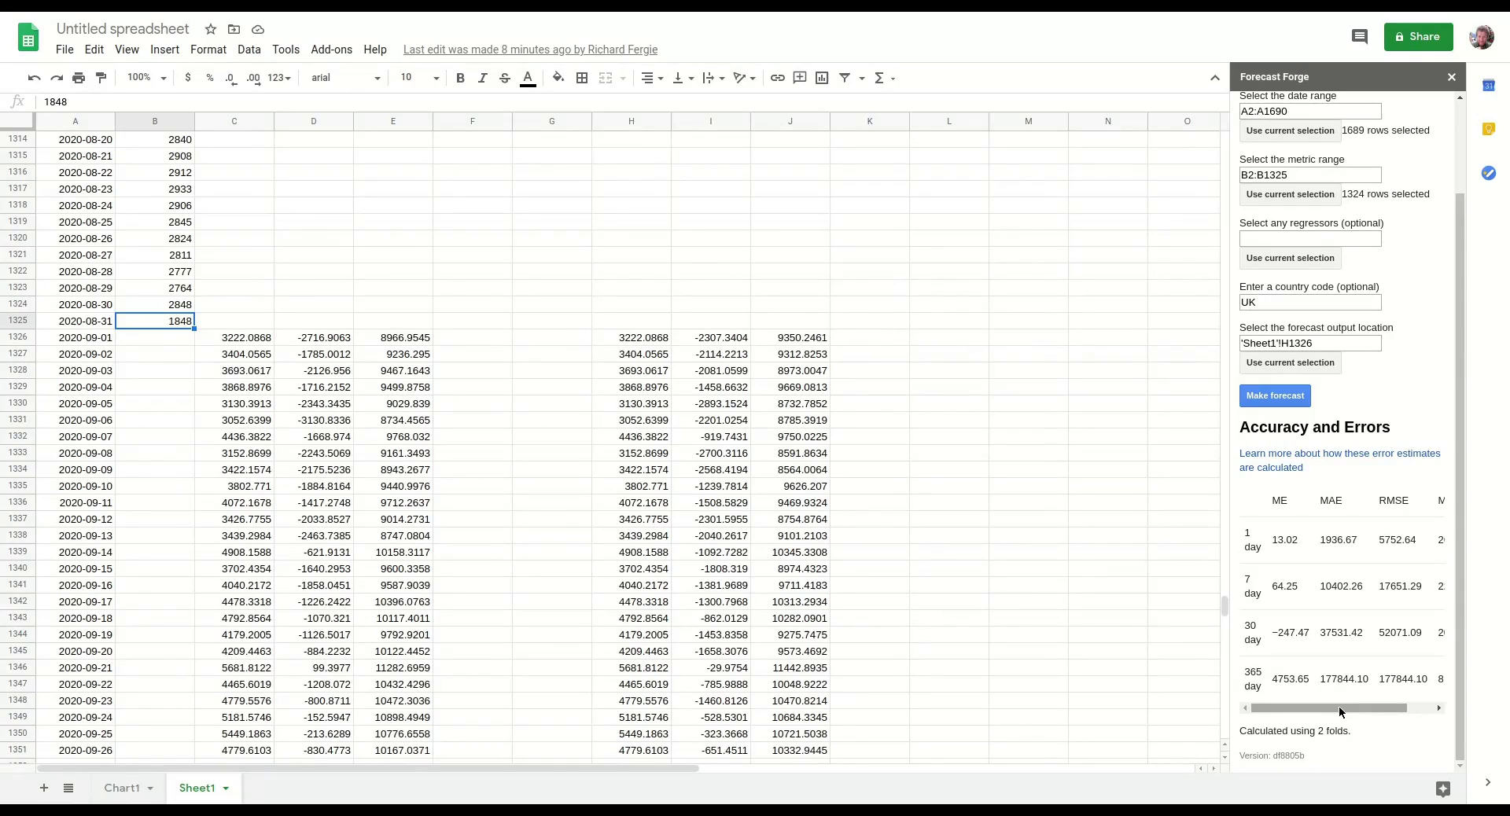
# Review the forecast's date range, metric range, regressor and country code settings against its error table.
pyautogui.scroll(3, 1351, 684)
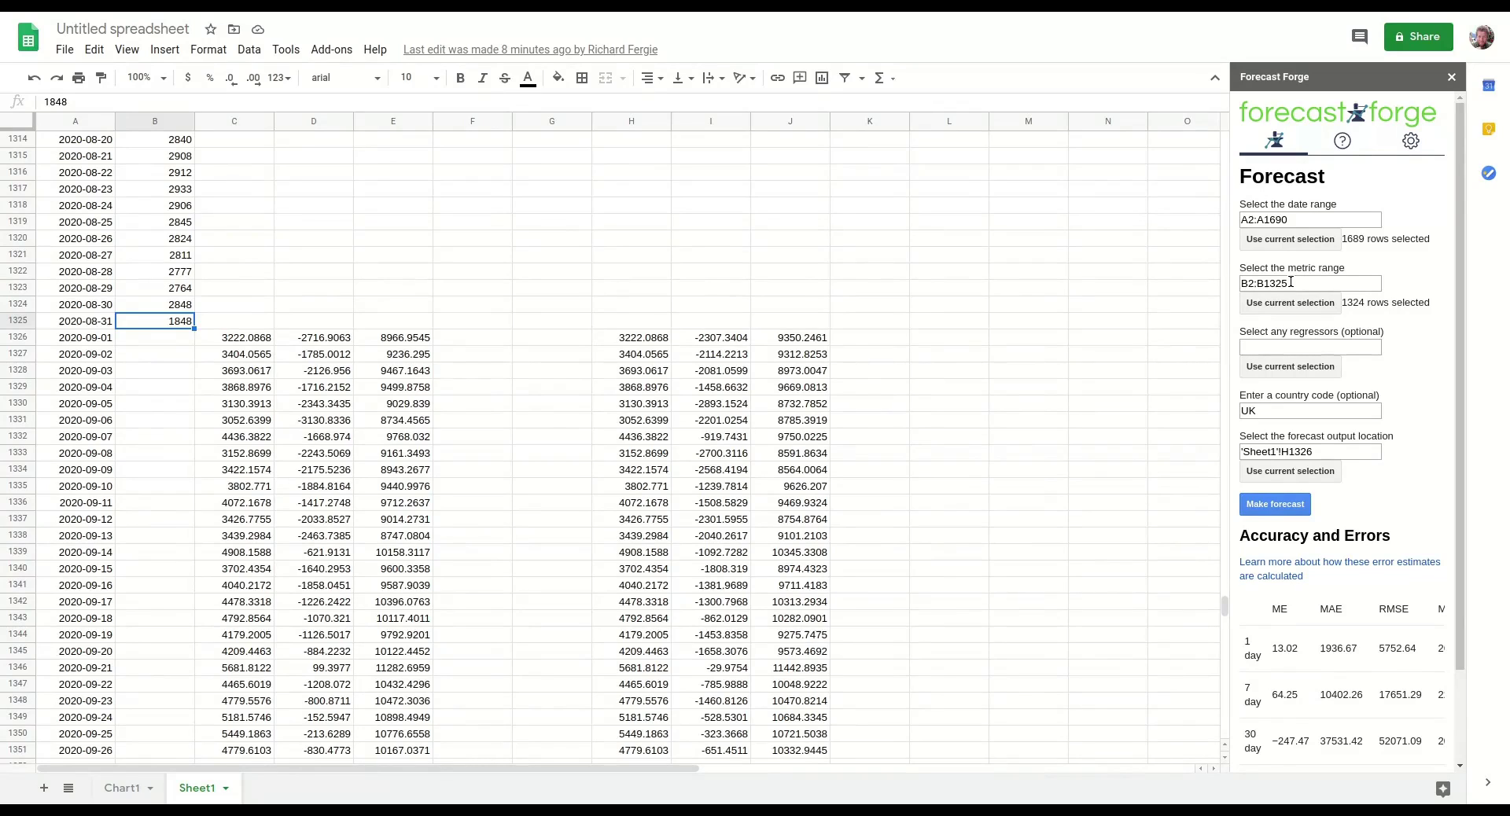
pyautogui.scroll(-2, 1340, 690)
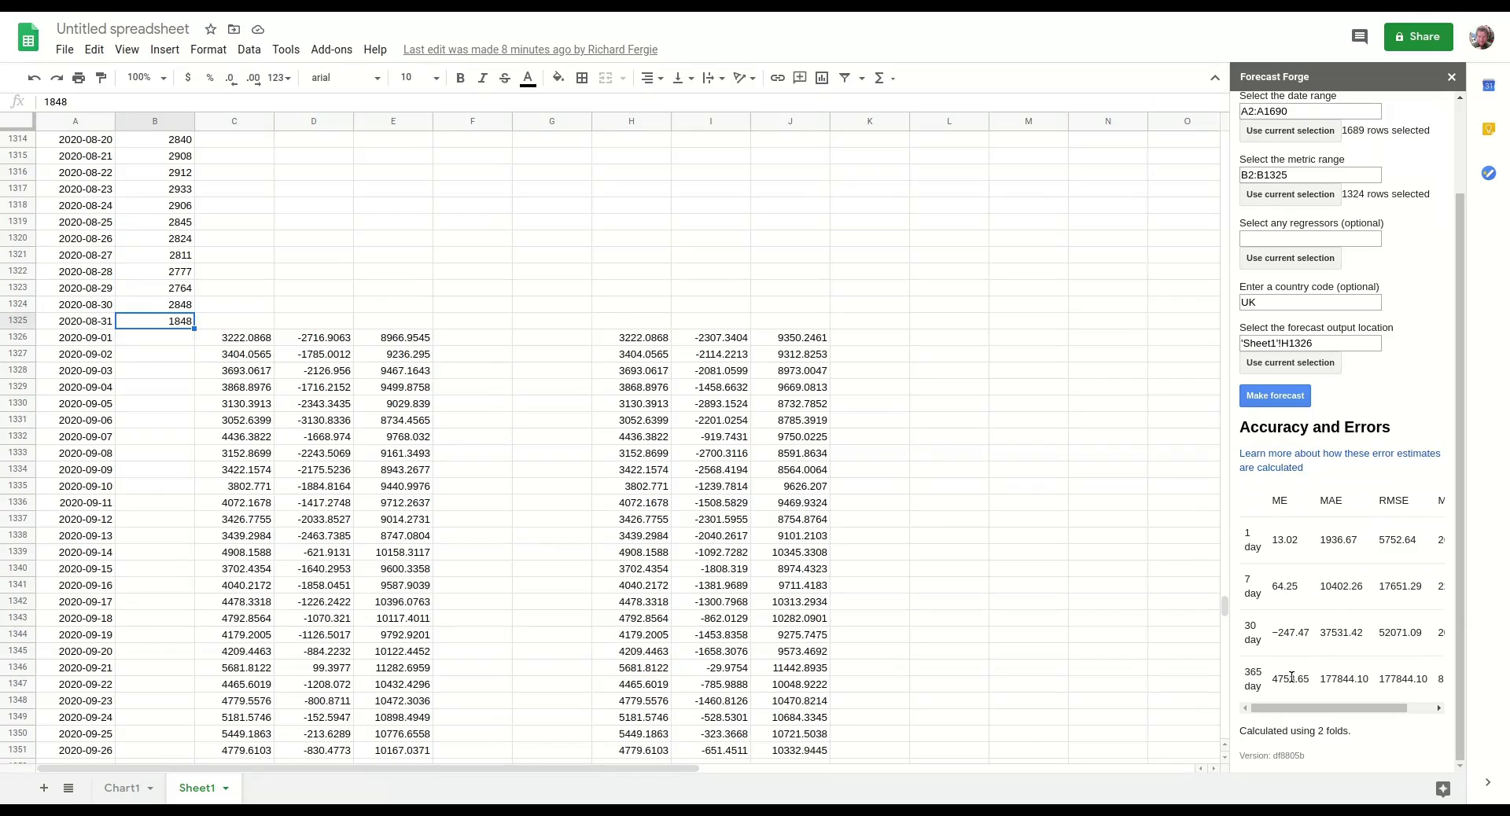
pyautogui.scroll(2, 1293, 676)
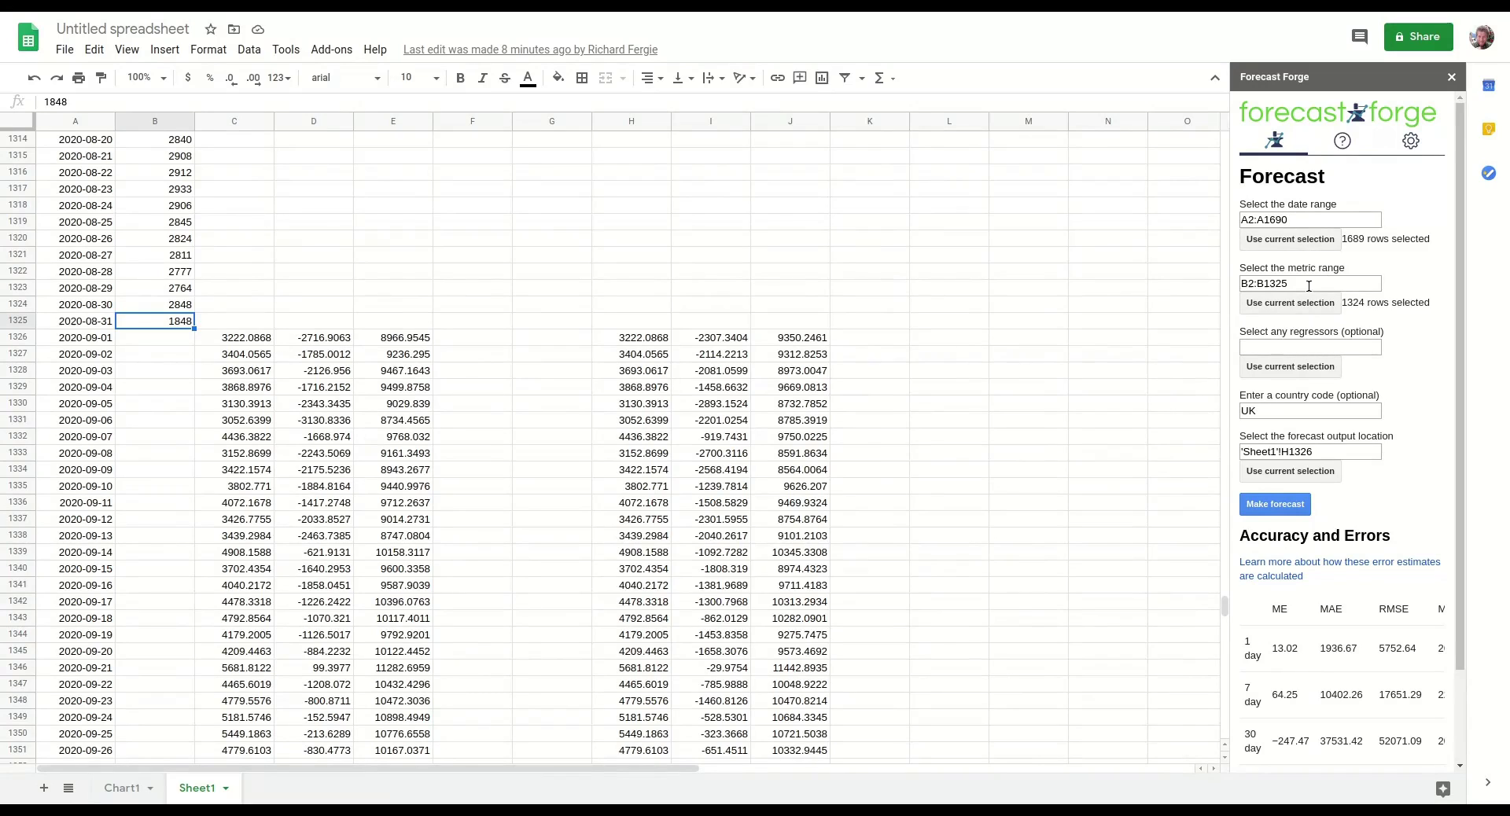
pyautogui.scroll(-2, 1356, 570)
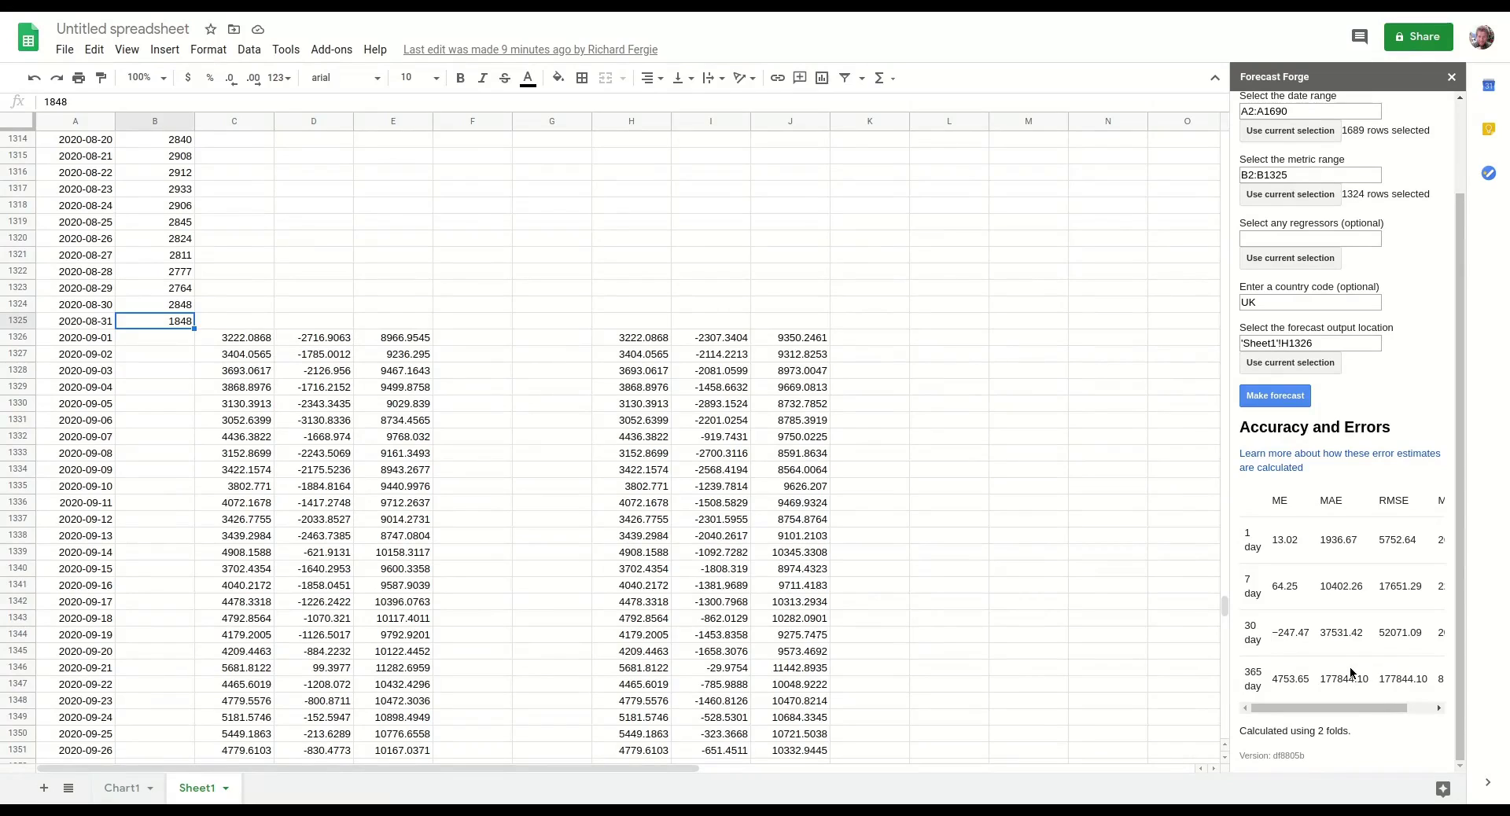
# Highlight the 30 day and 365 day rows of the error table to examine them, then clear the highlight.
pyautogui.moveTo(1250, 627); pyautogui.dragTo(1373, 682)
pyautogui.click(1365, 681)
pyautogui.moveTo(1286, 667); pyautogui.dragTo(1285, 683)
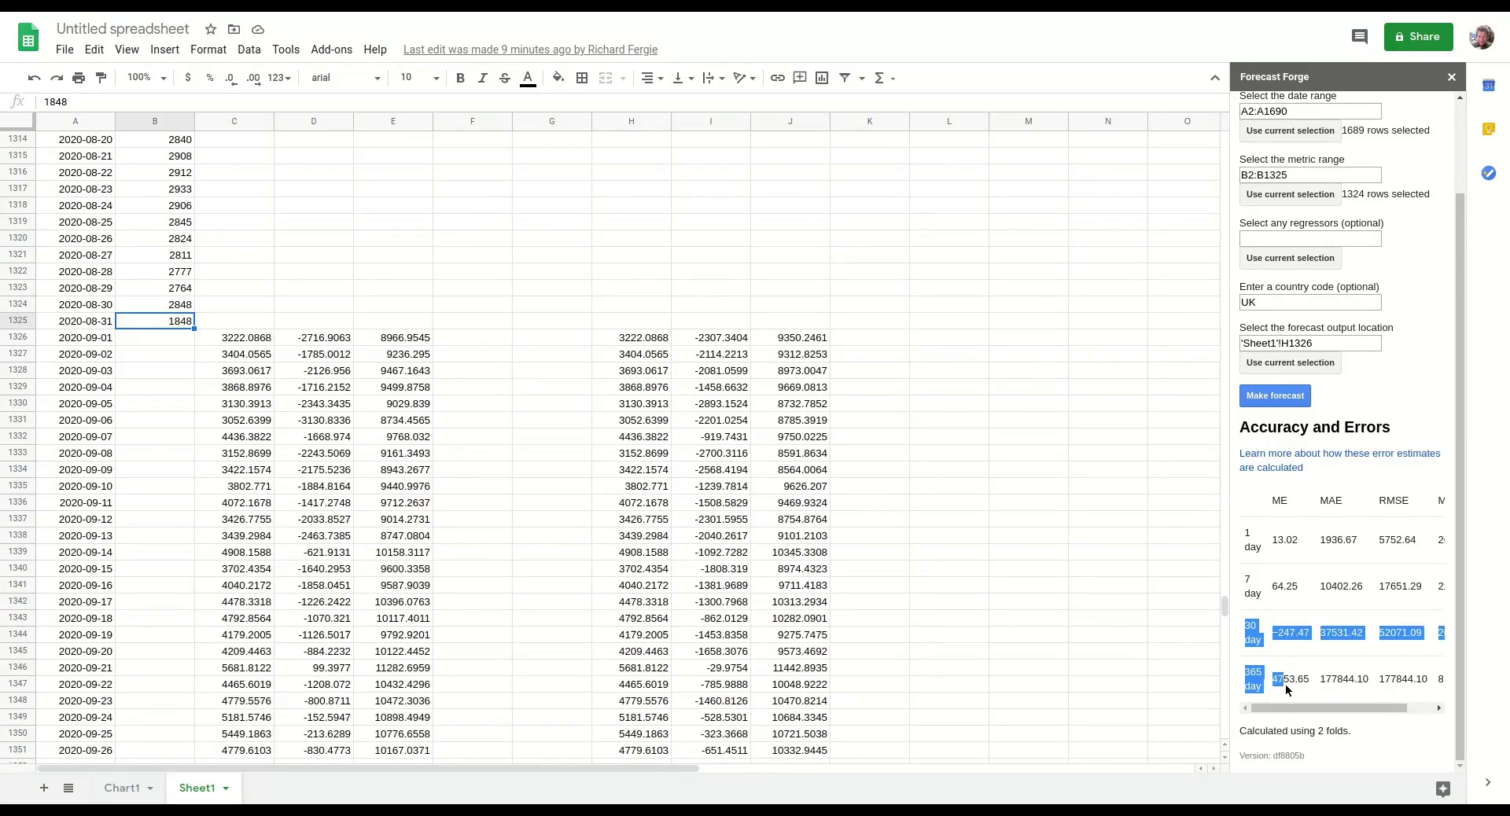
pyautogui.click(1284, 682)
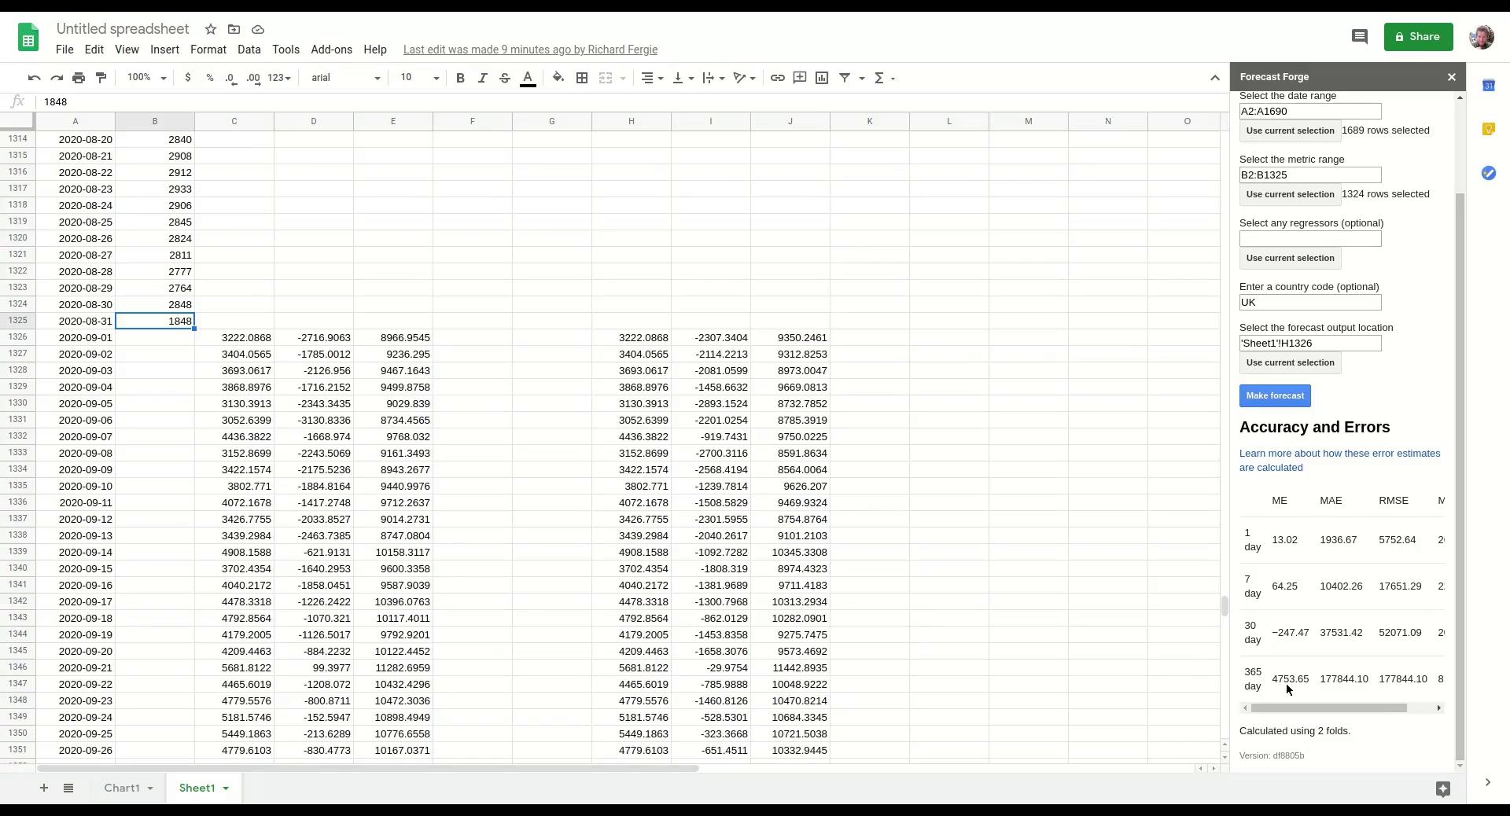